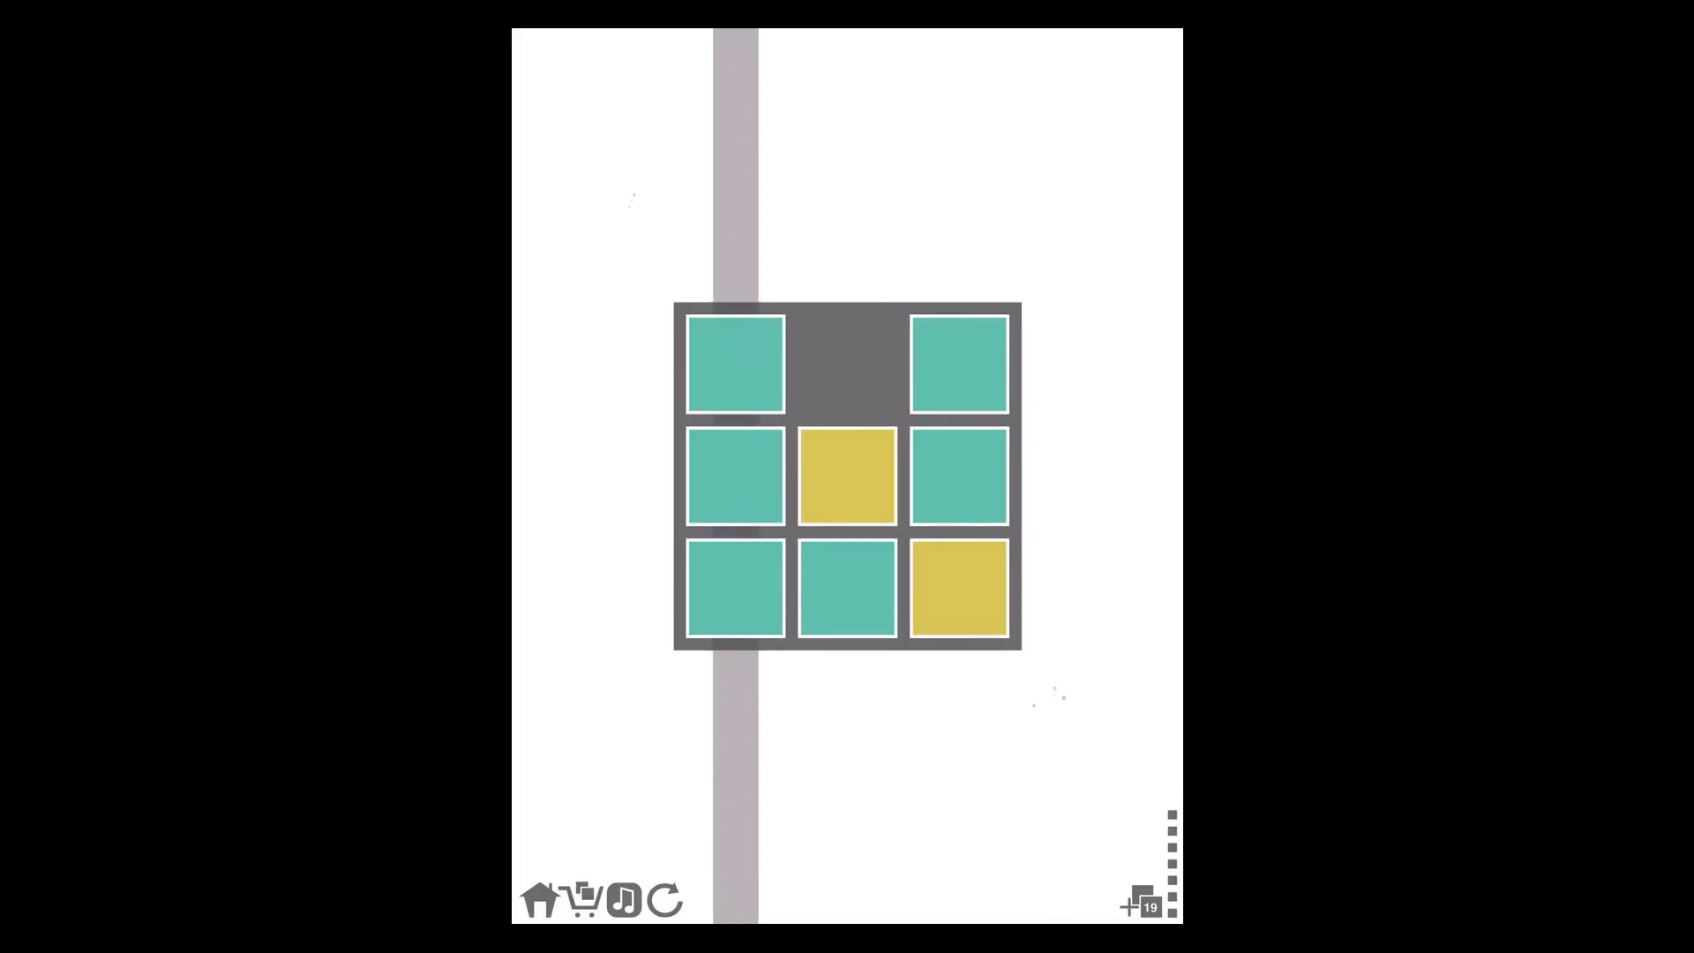
Slide the centre tile up to finish the teal top row, then move the middle-left tile into the centre
click(848, 475)
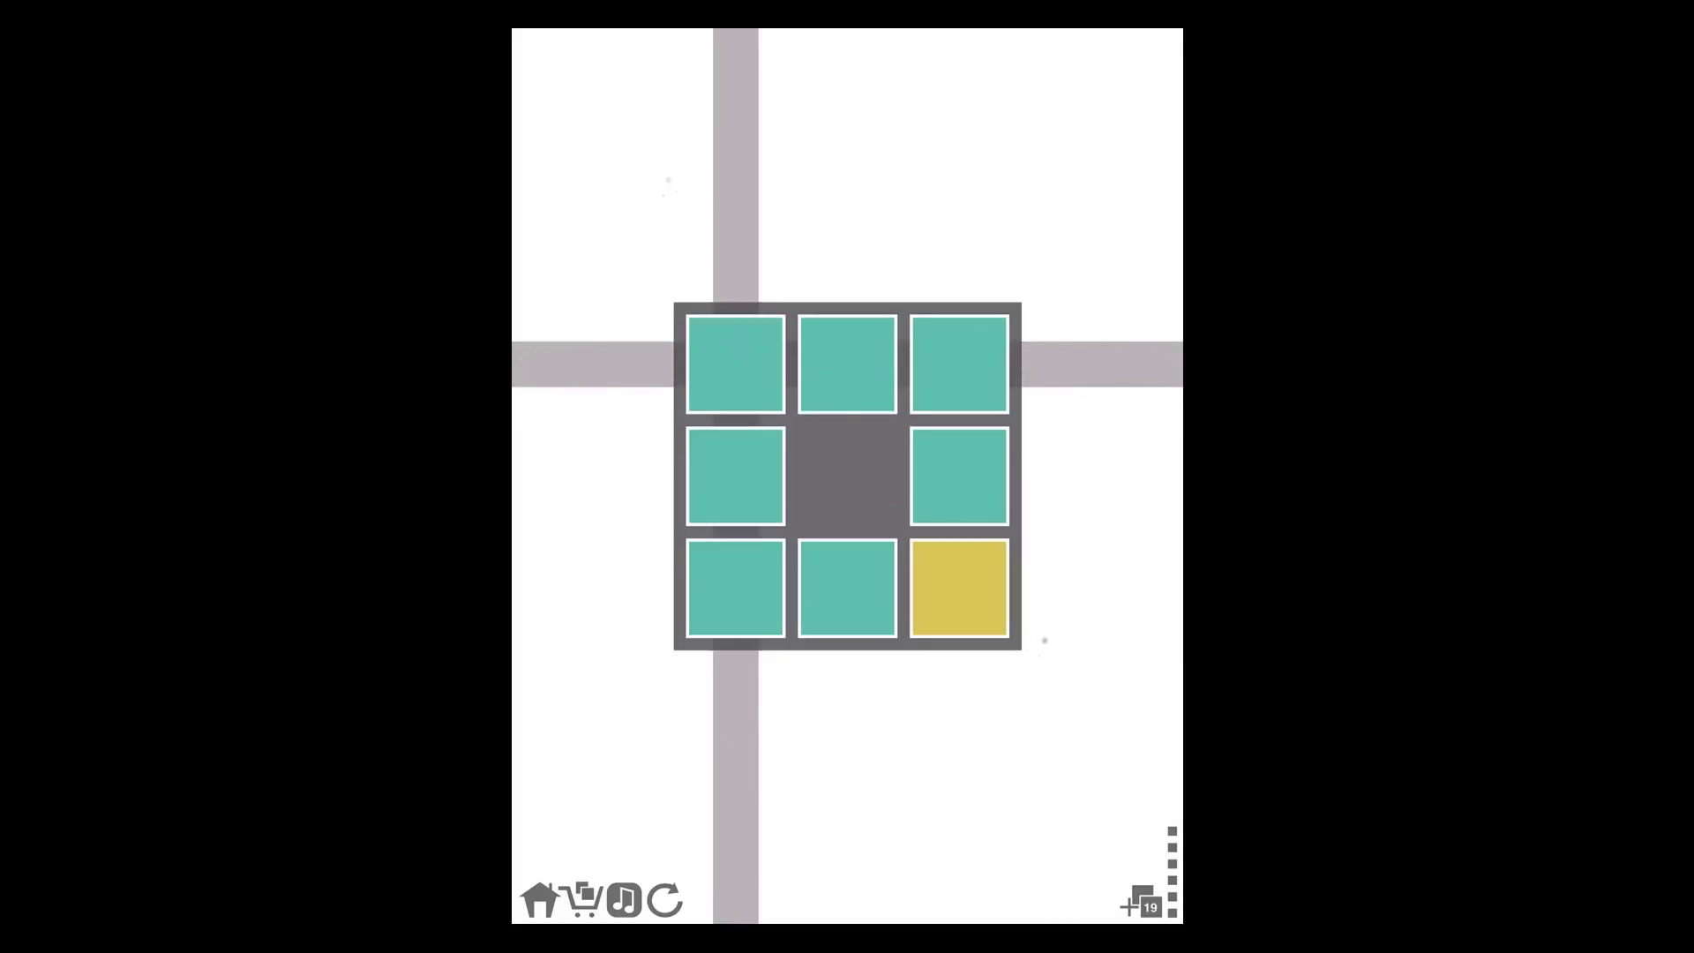
click(735, 474)
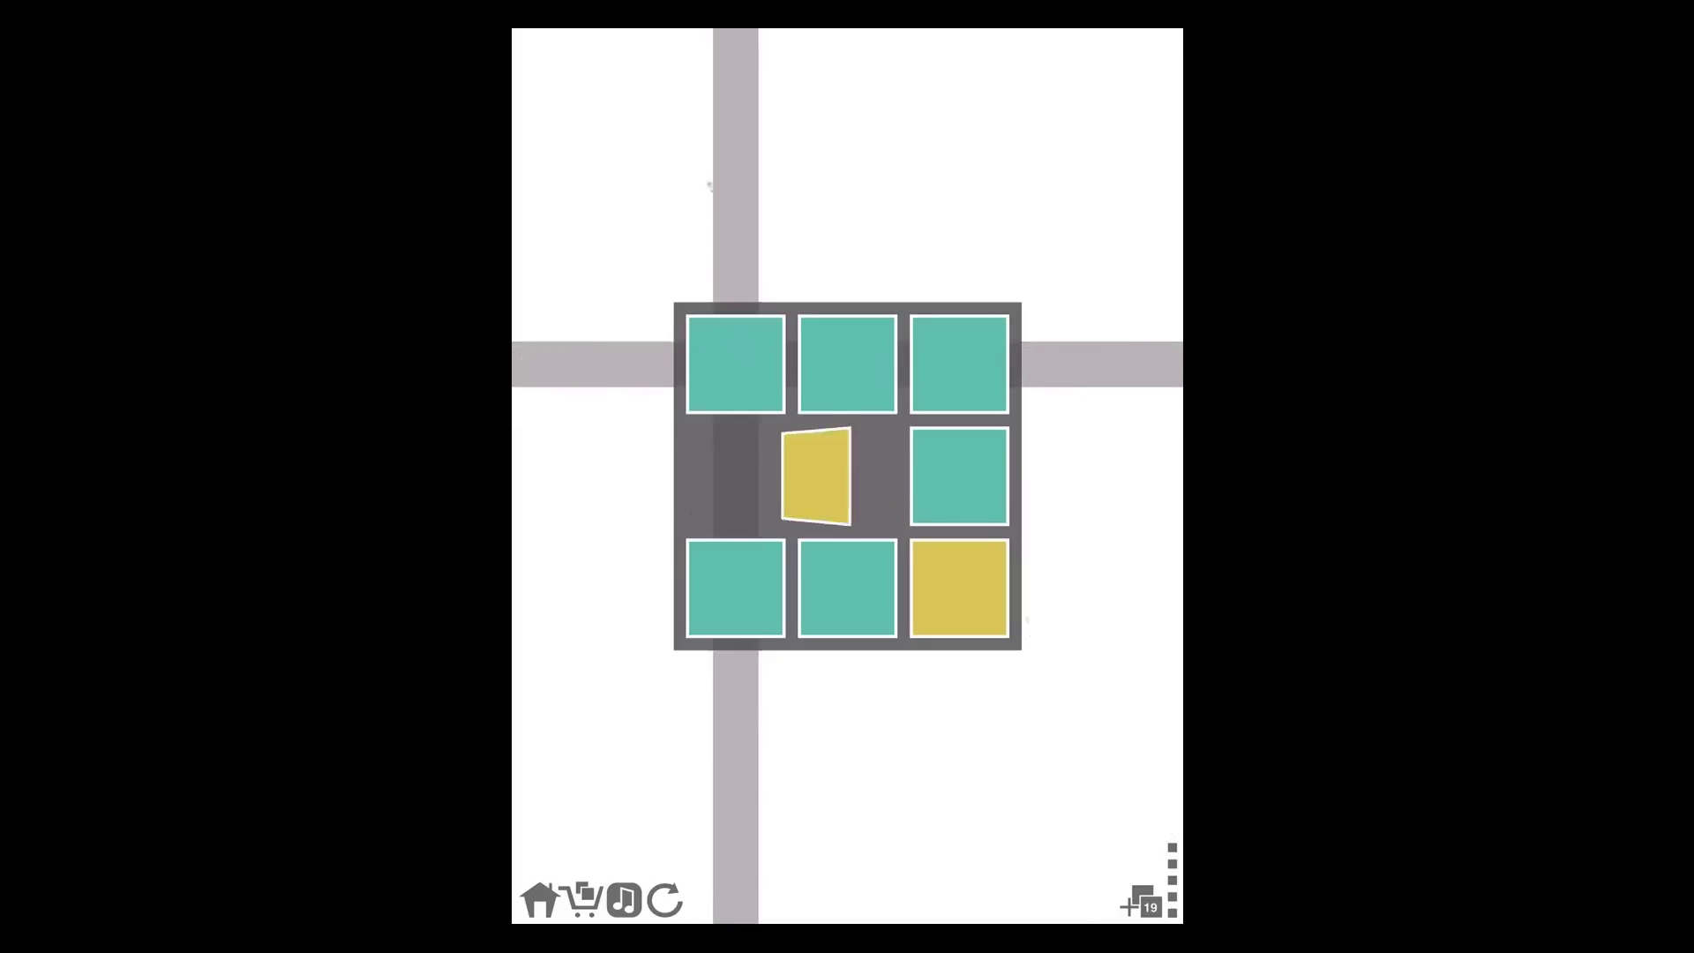
click(847, 475)
click(736, 476)
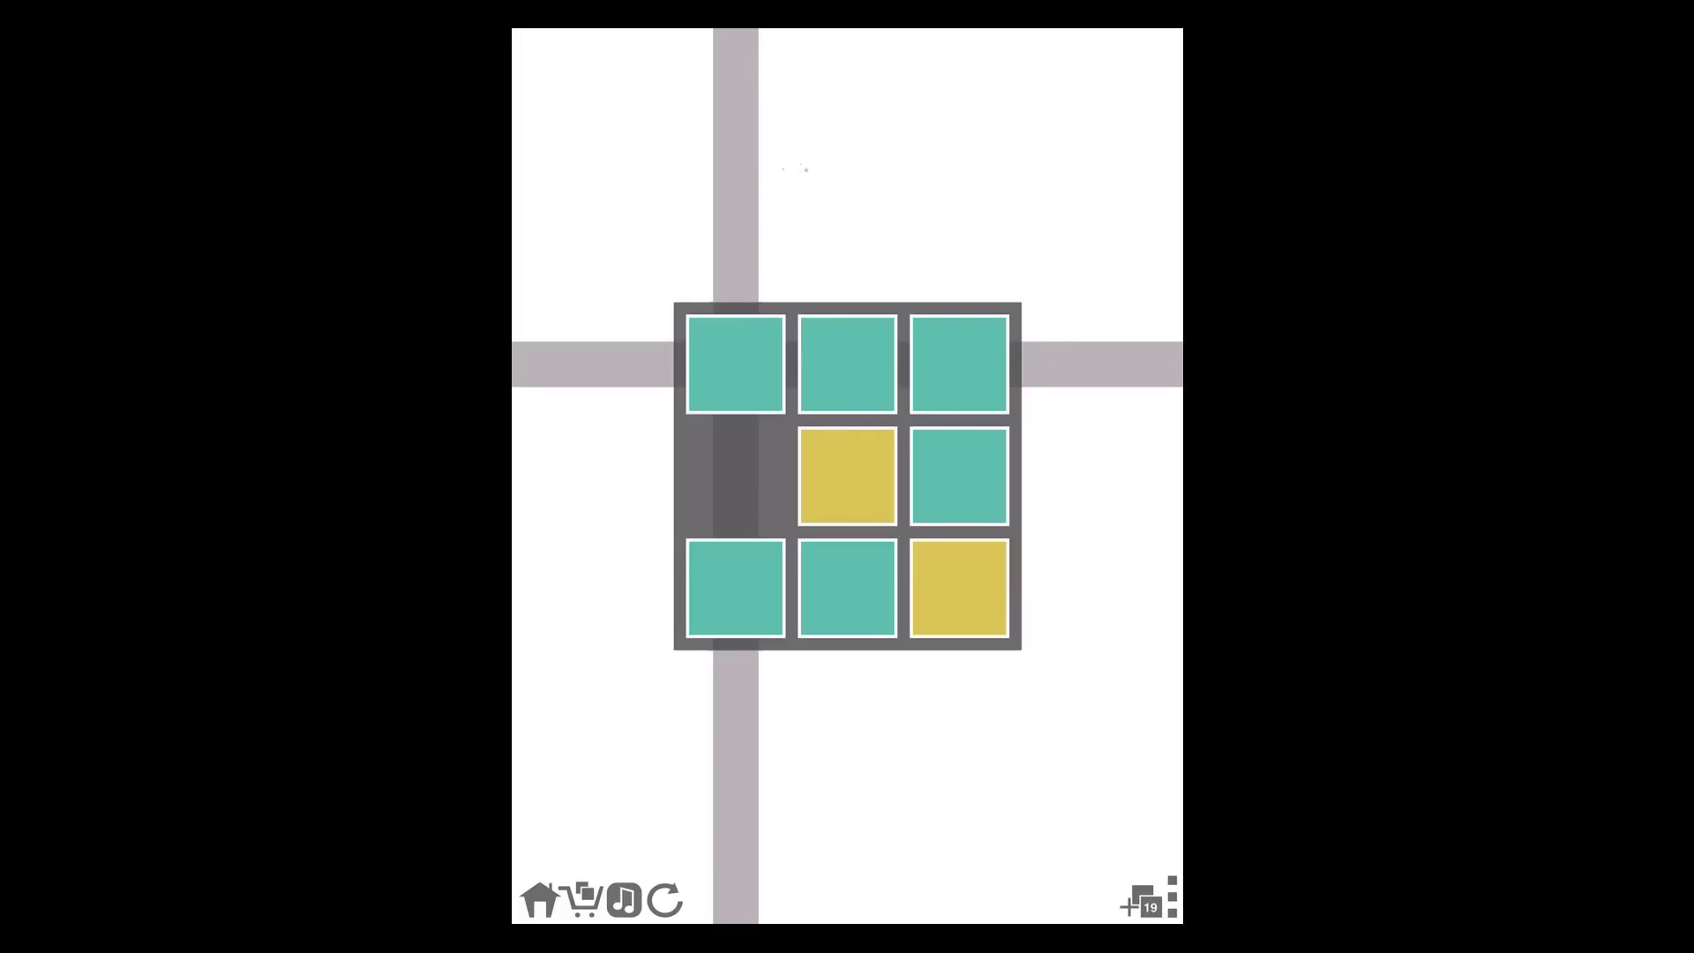
Slide the left-column, centre and top-row tiles until moves run out and the board resets
click(734, 474)
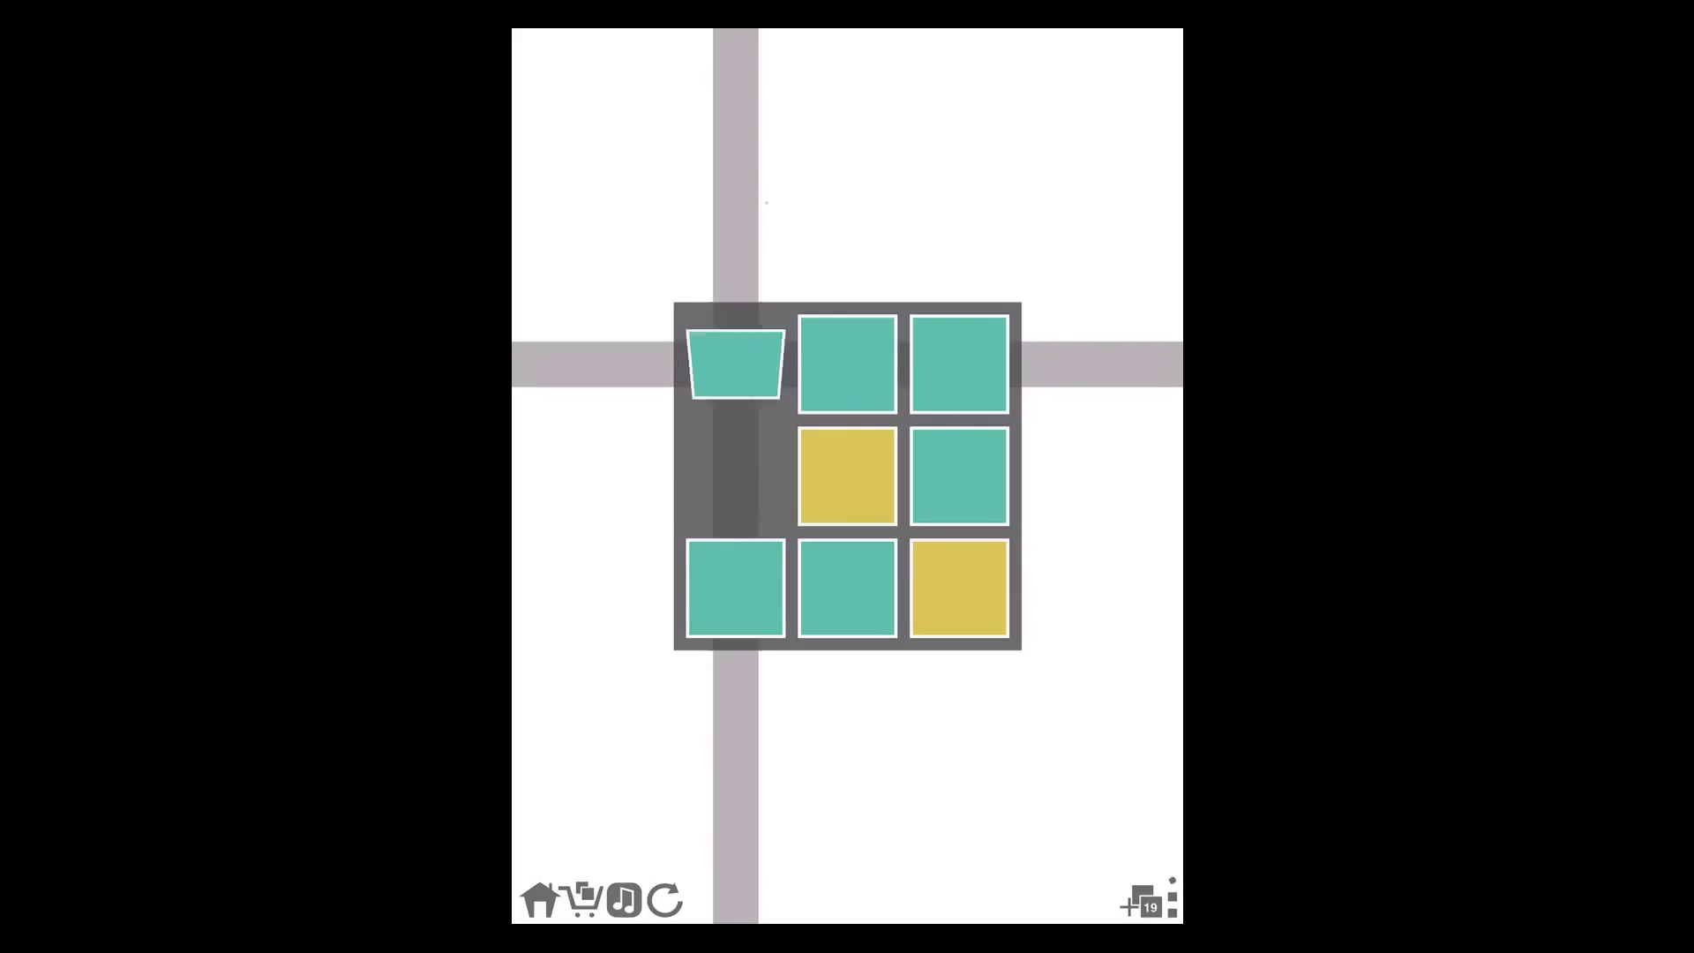
click(847, 474)
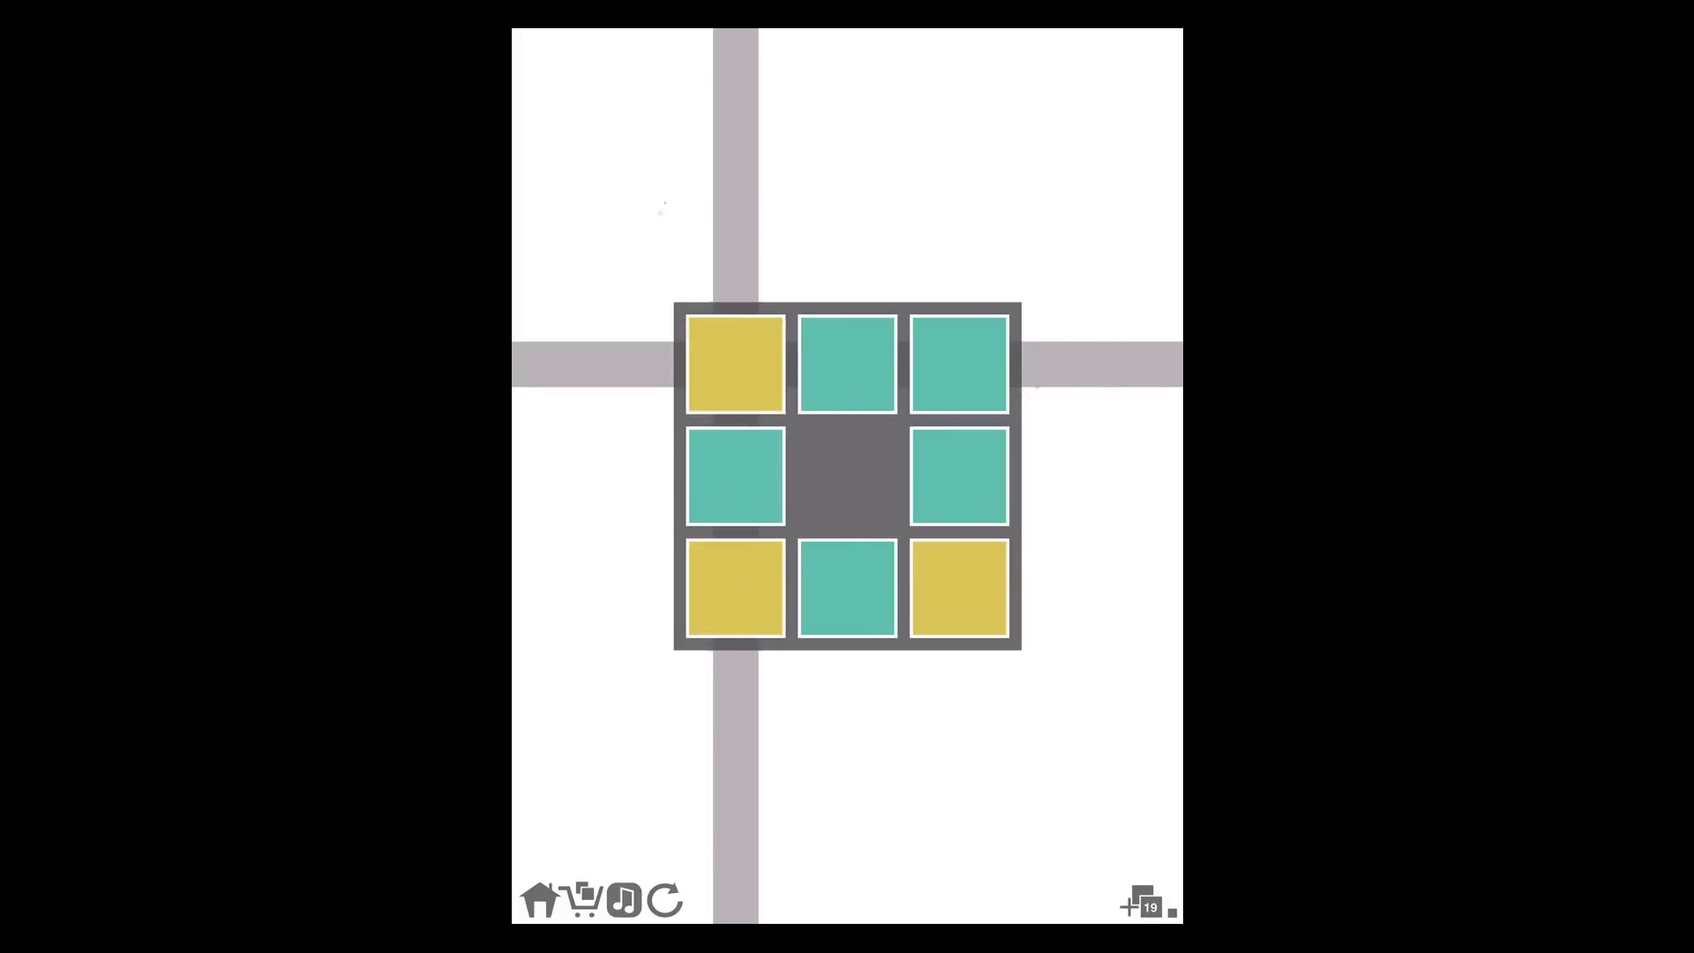
click(735, 475)
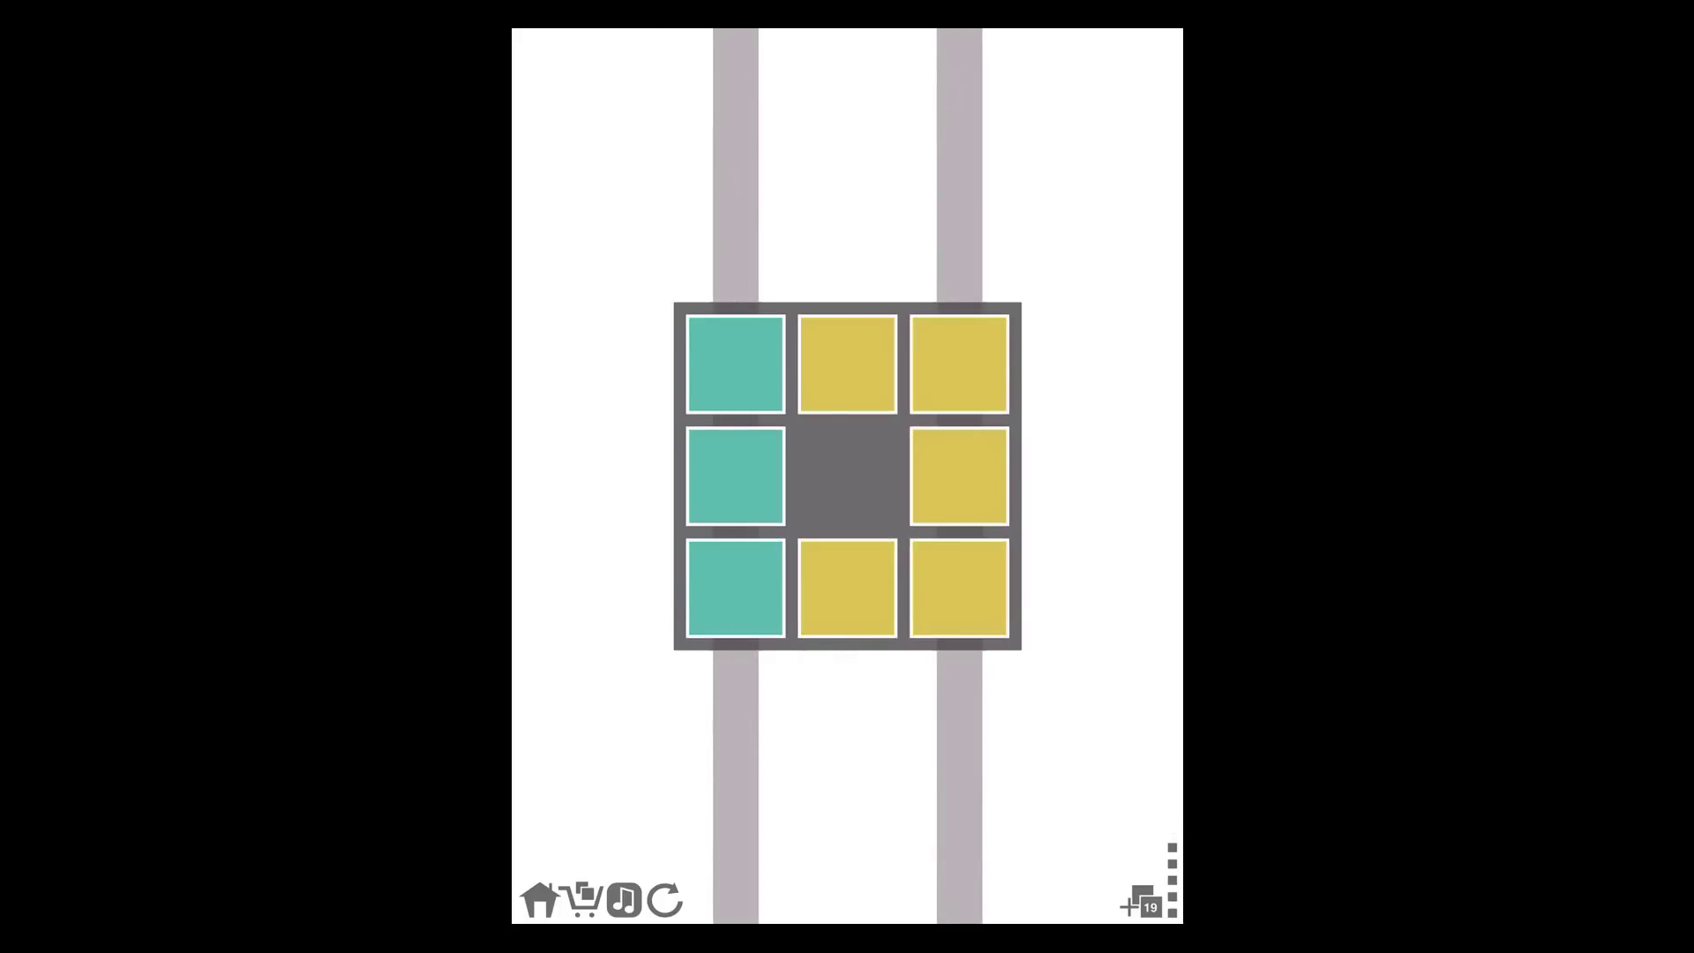
click(847, 476)
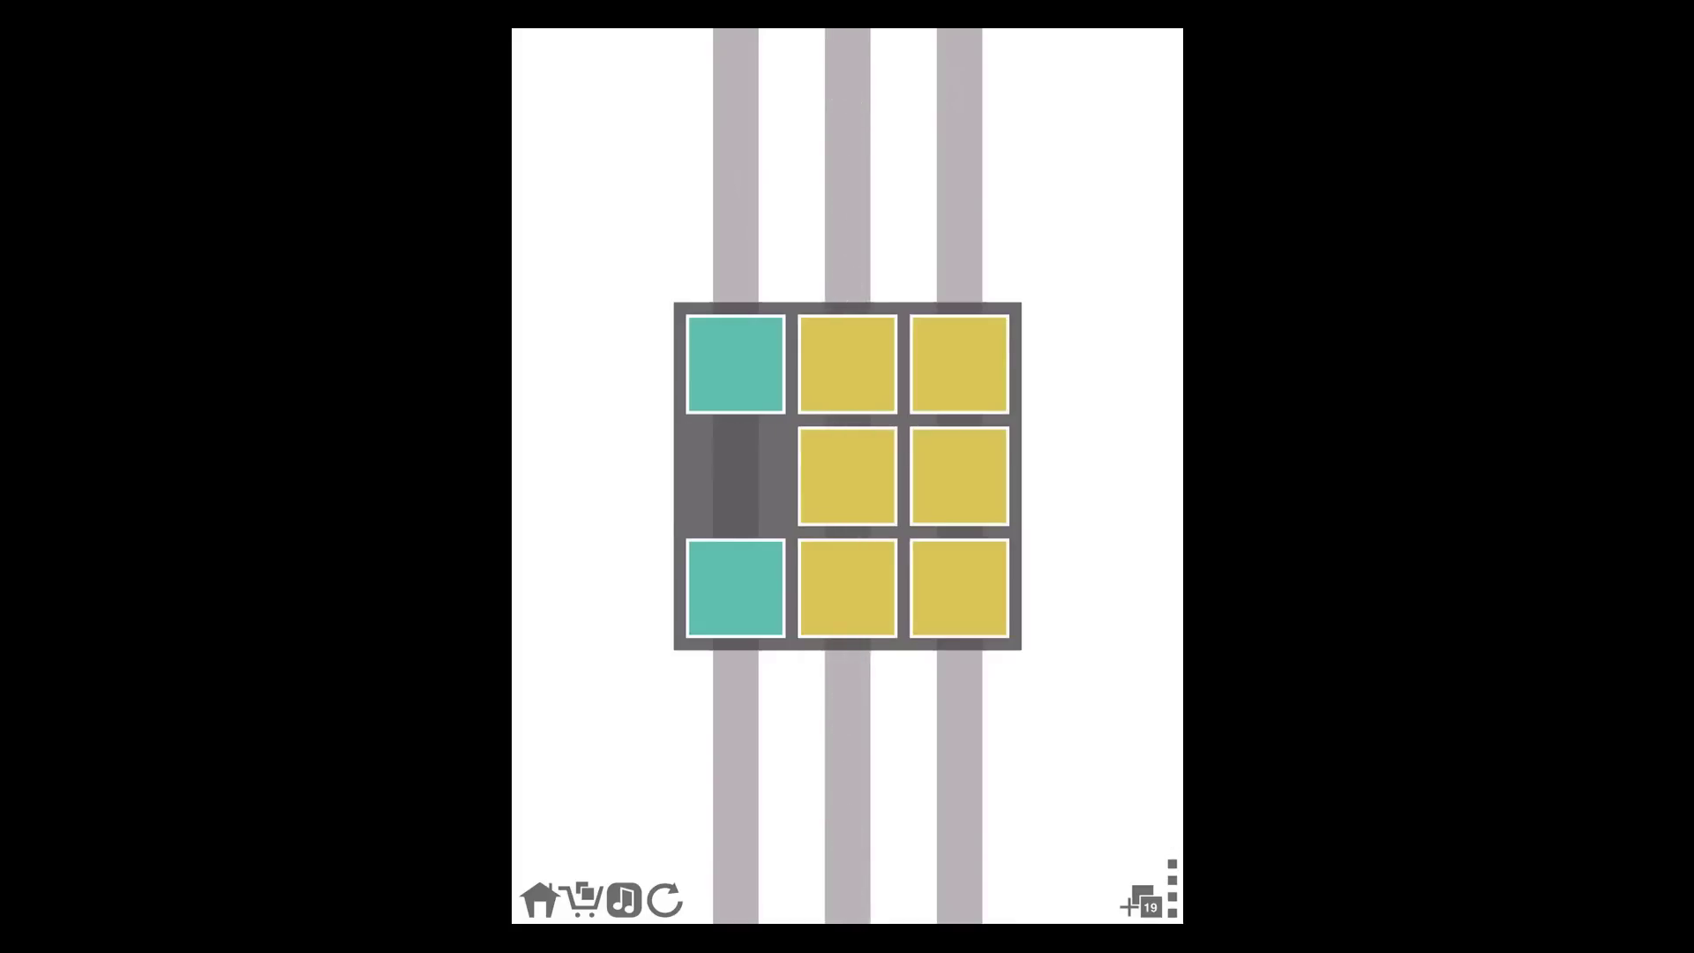
click(735, 364)
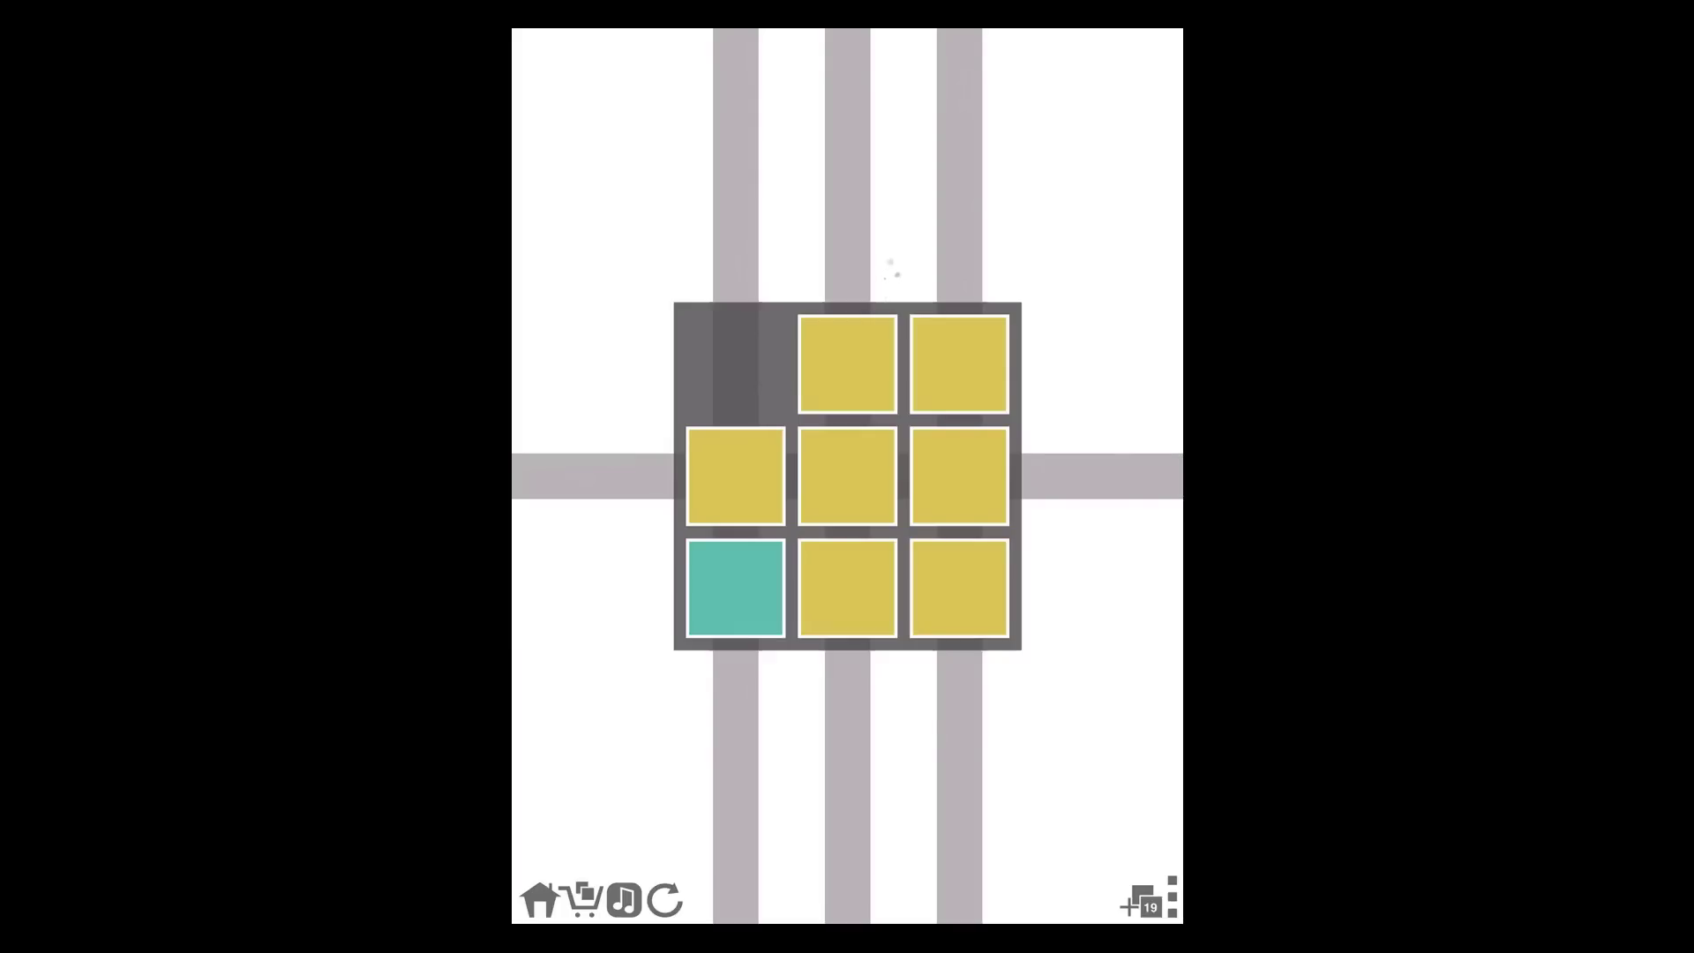
click(848, 363)
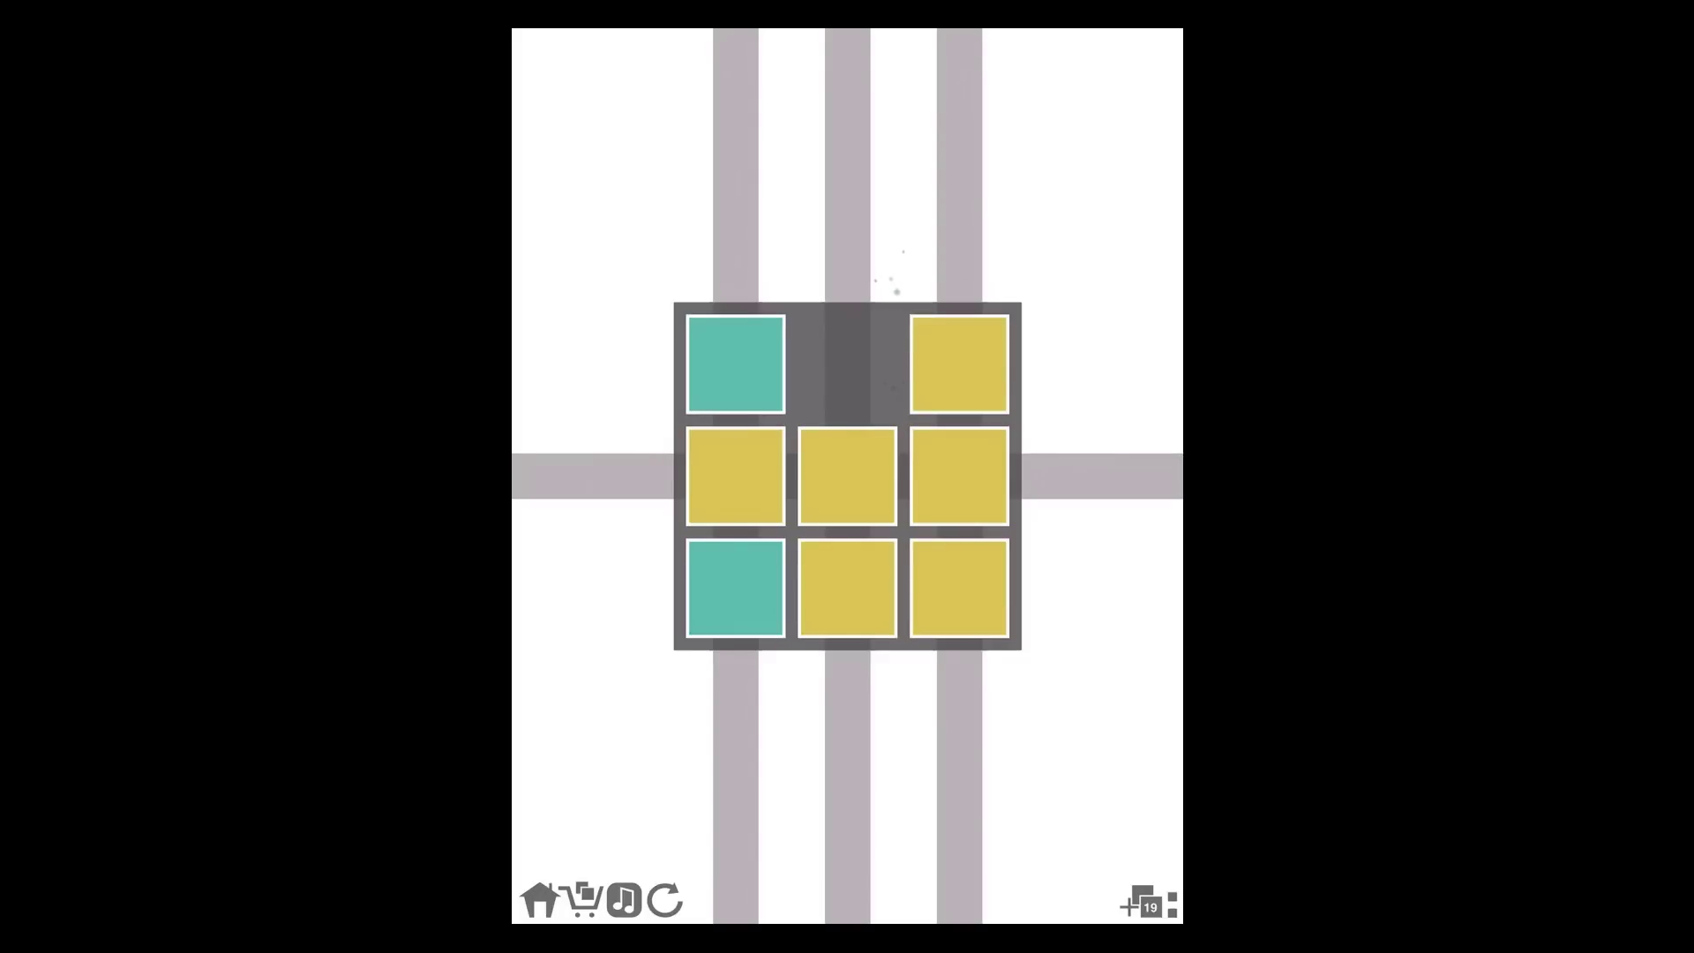
click(735, 476)
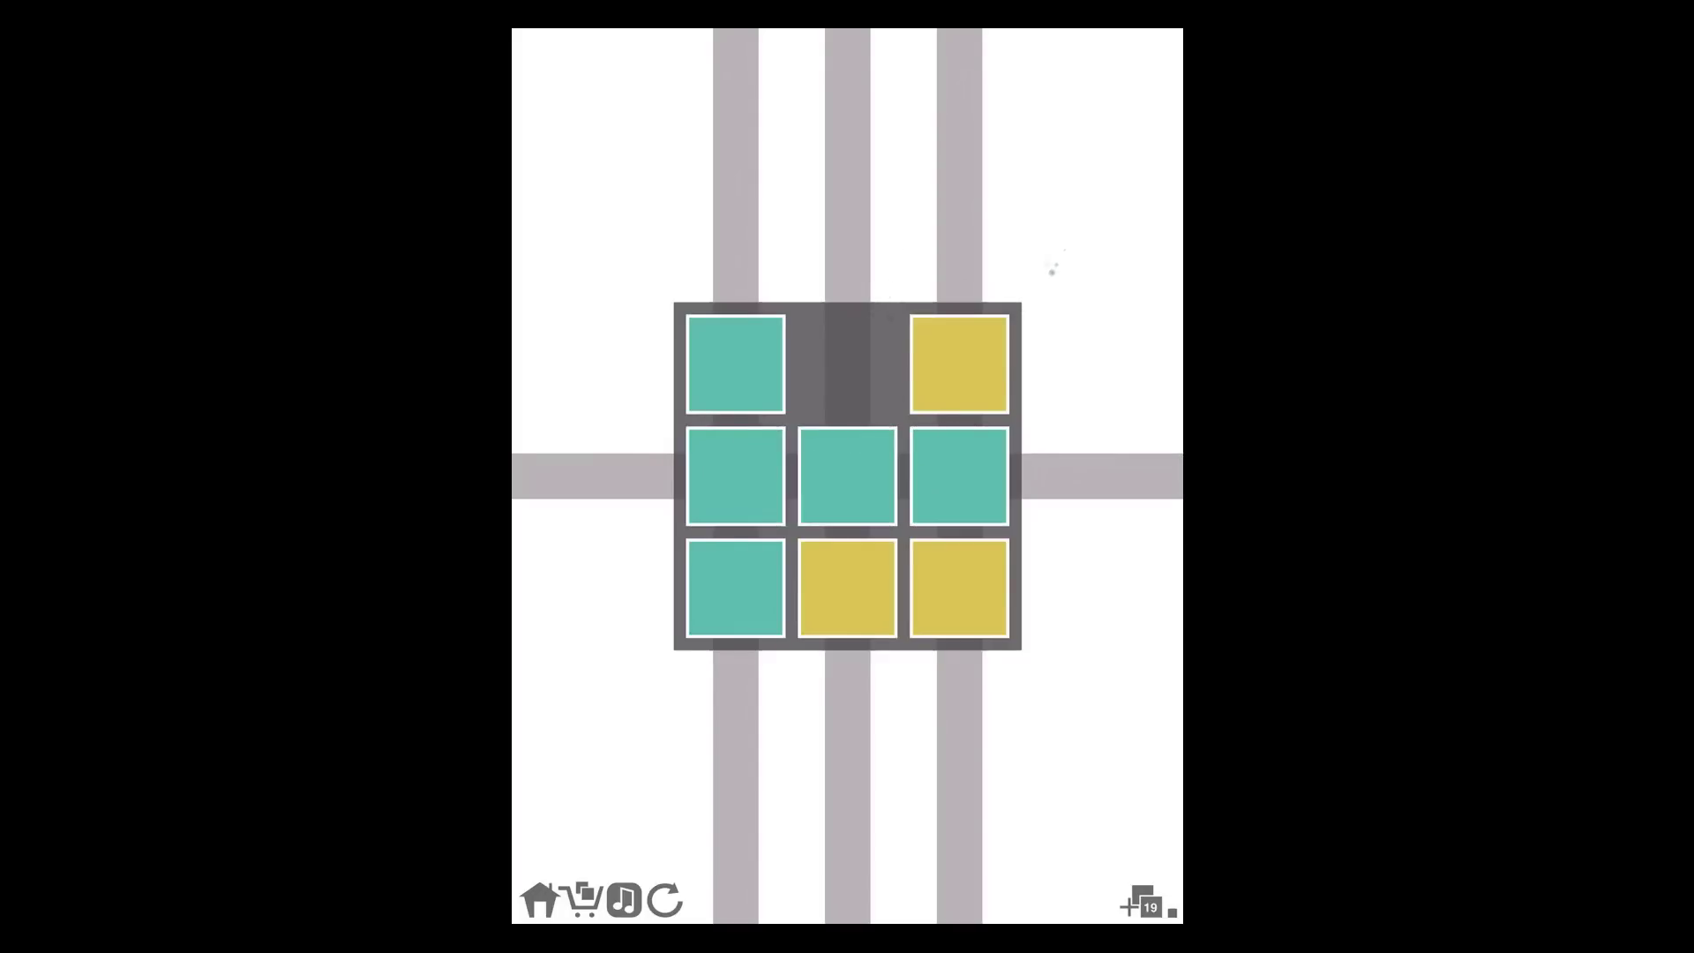
click(958, 363)
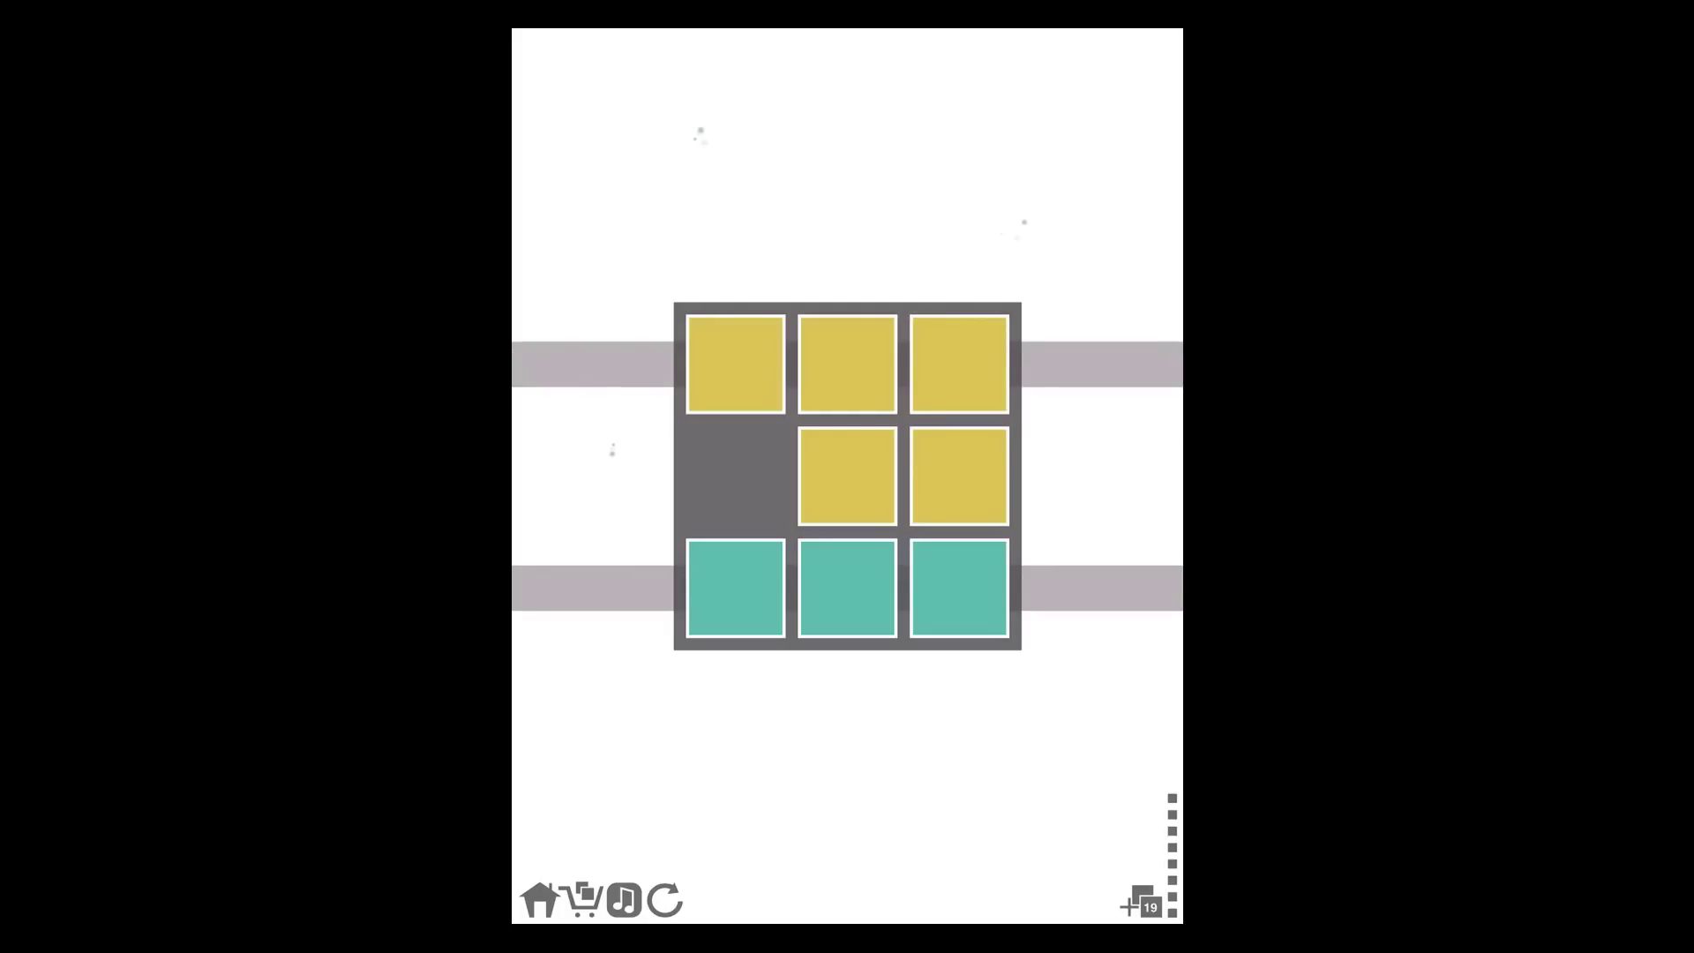
Turn the top row teal and bottom row yellow, finishing Level 2 with one star
click(847, 364)
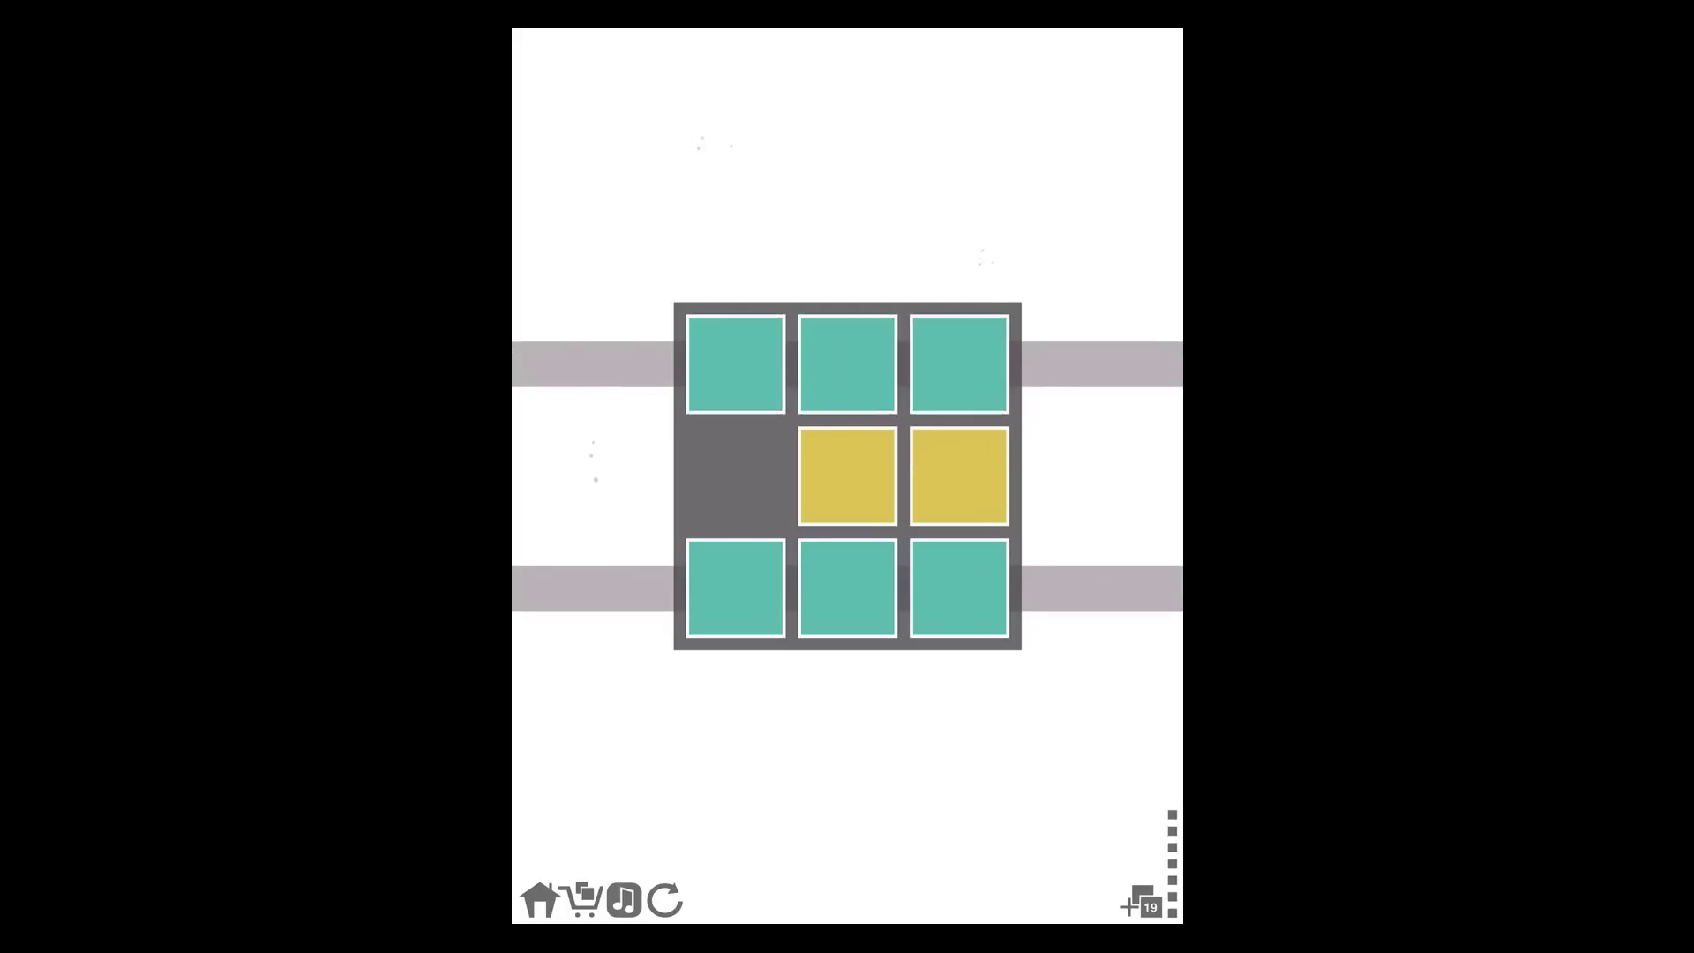
click(847, 477)
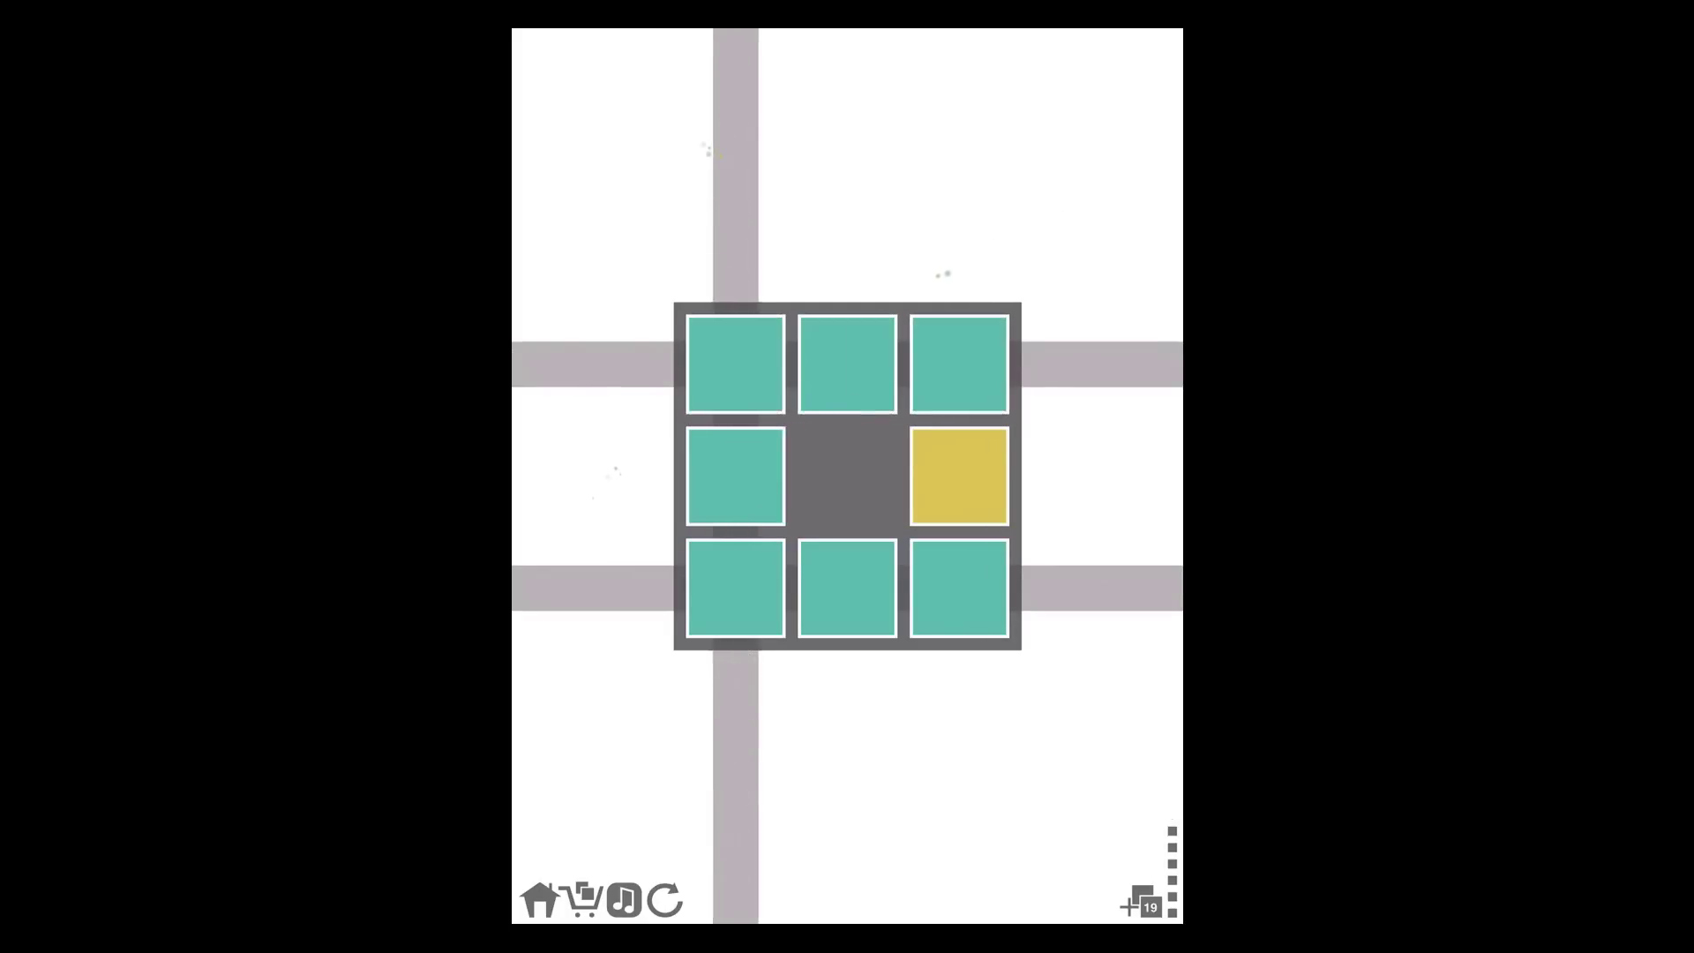
click(959, 477)
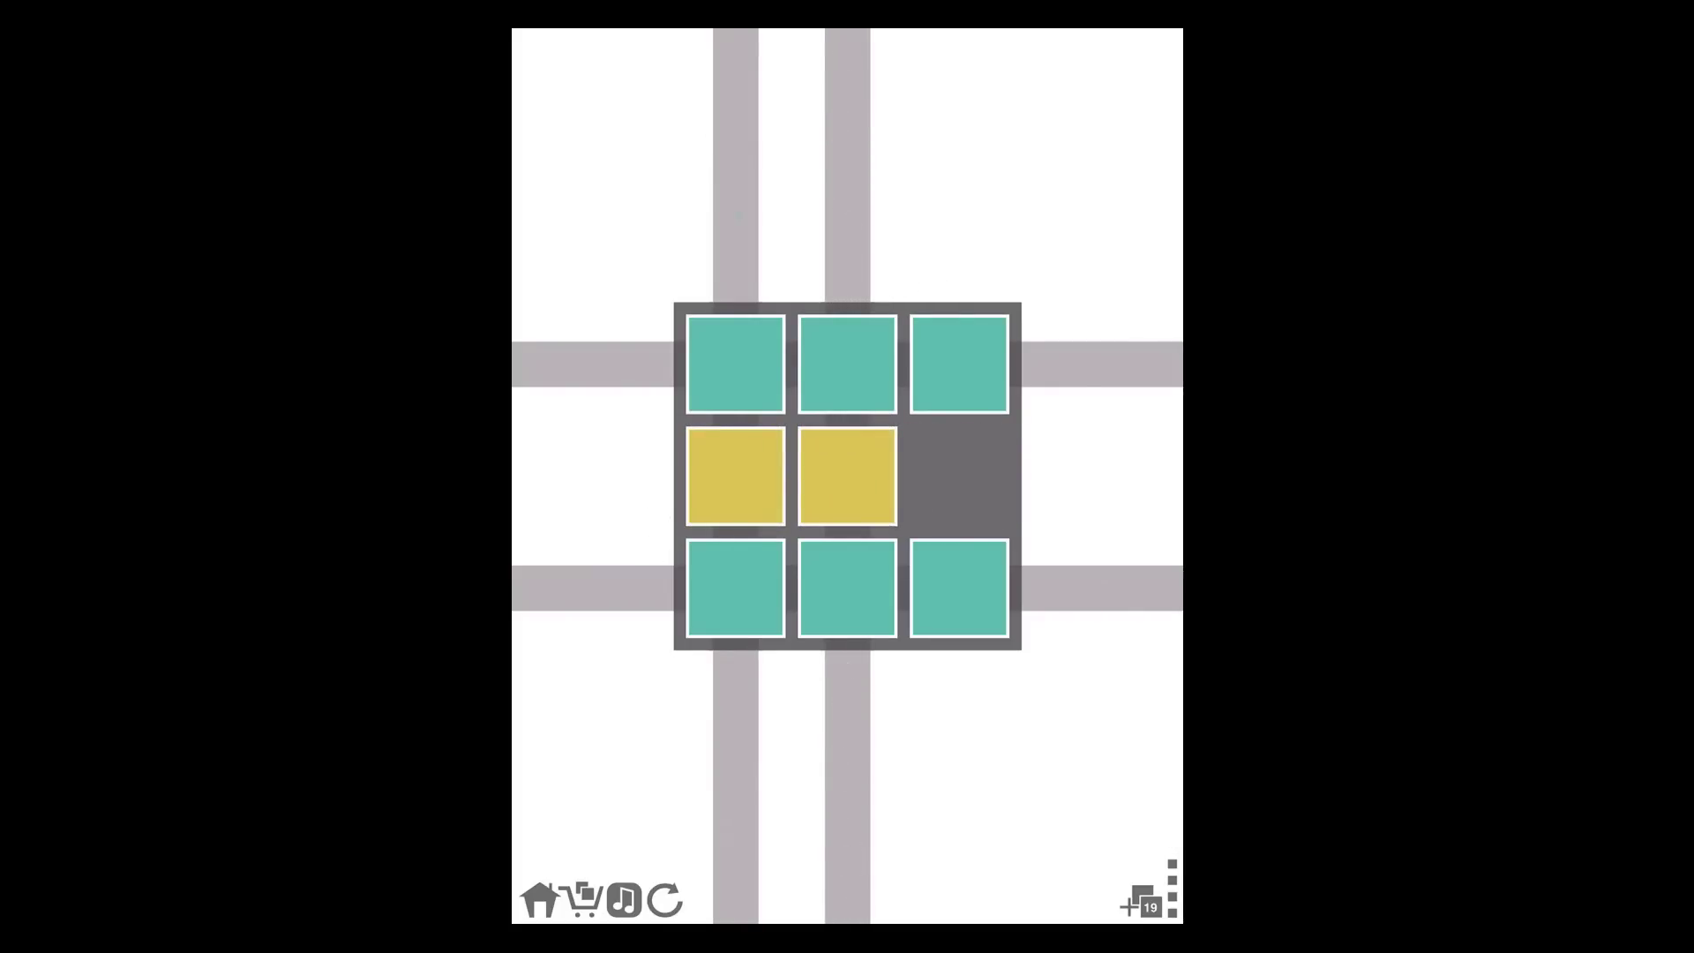
click(959, 364)
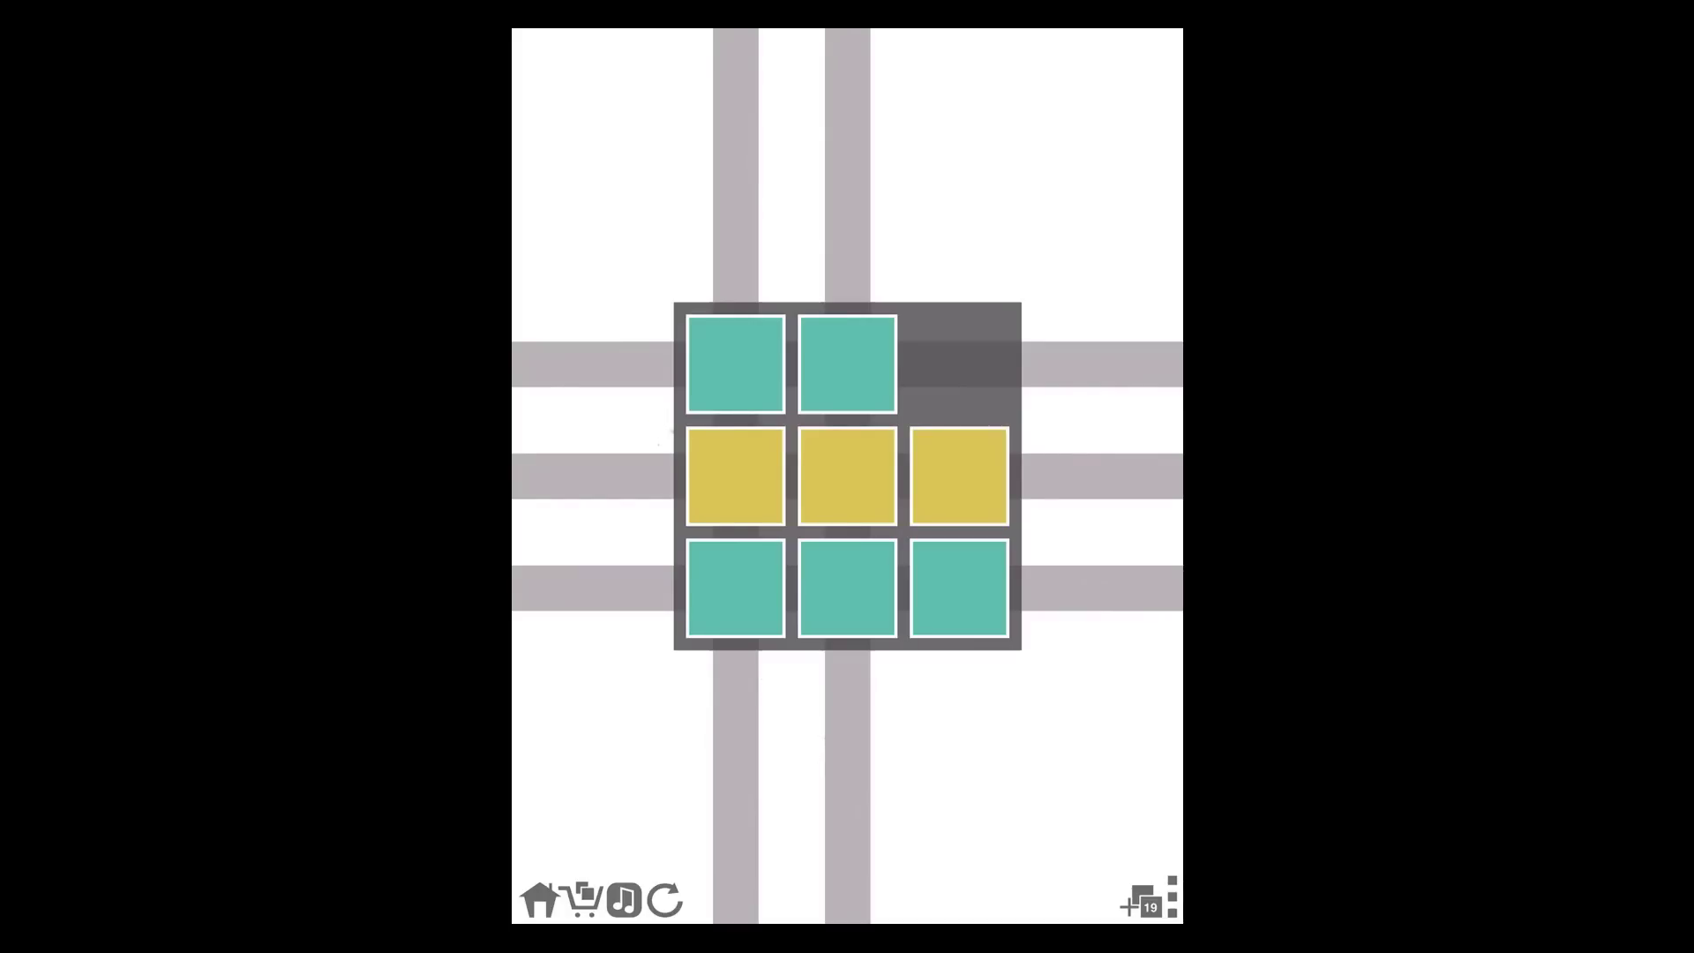
click(593, 588)
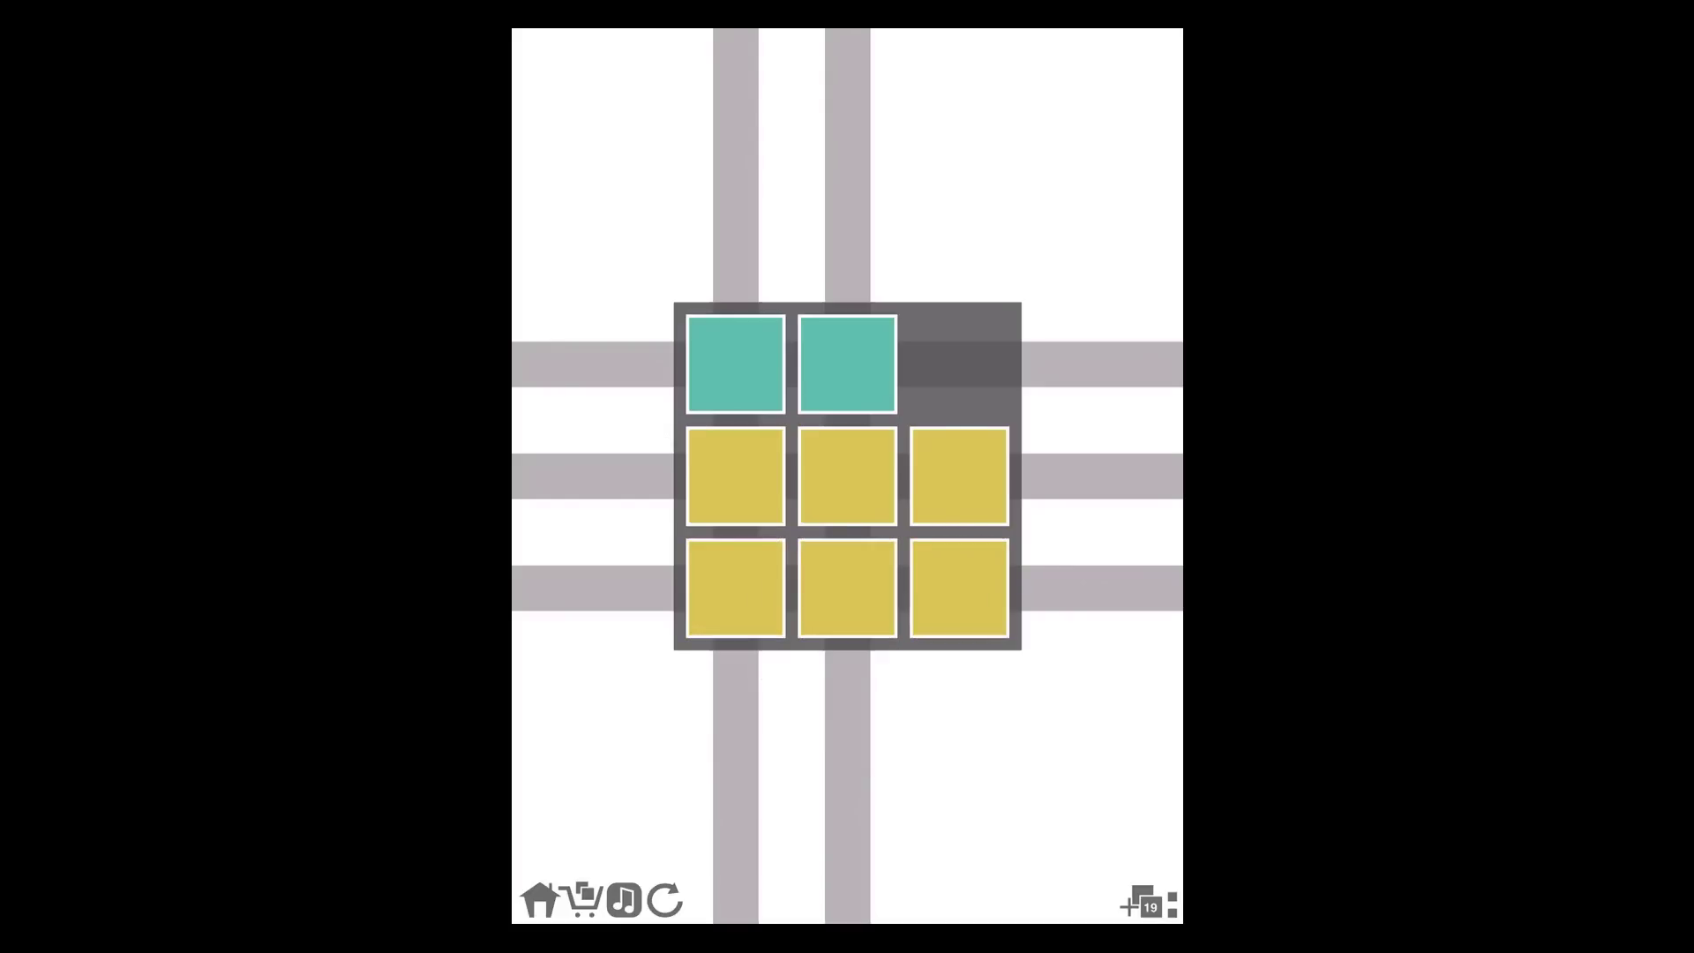
click(871, 789)
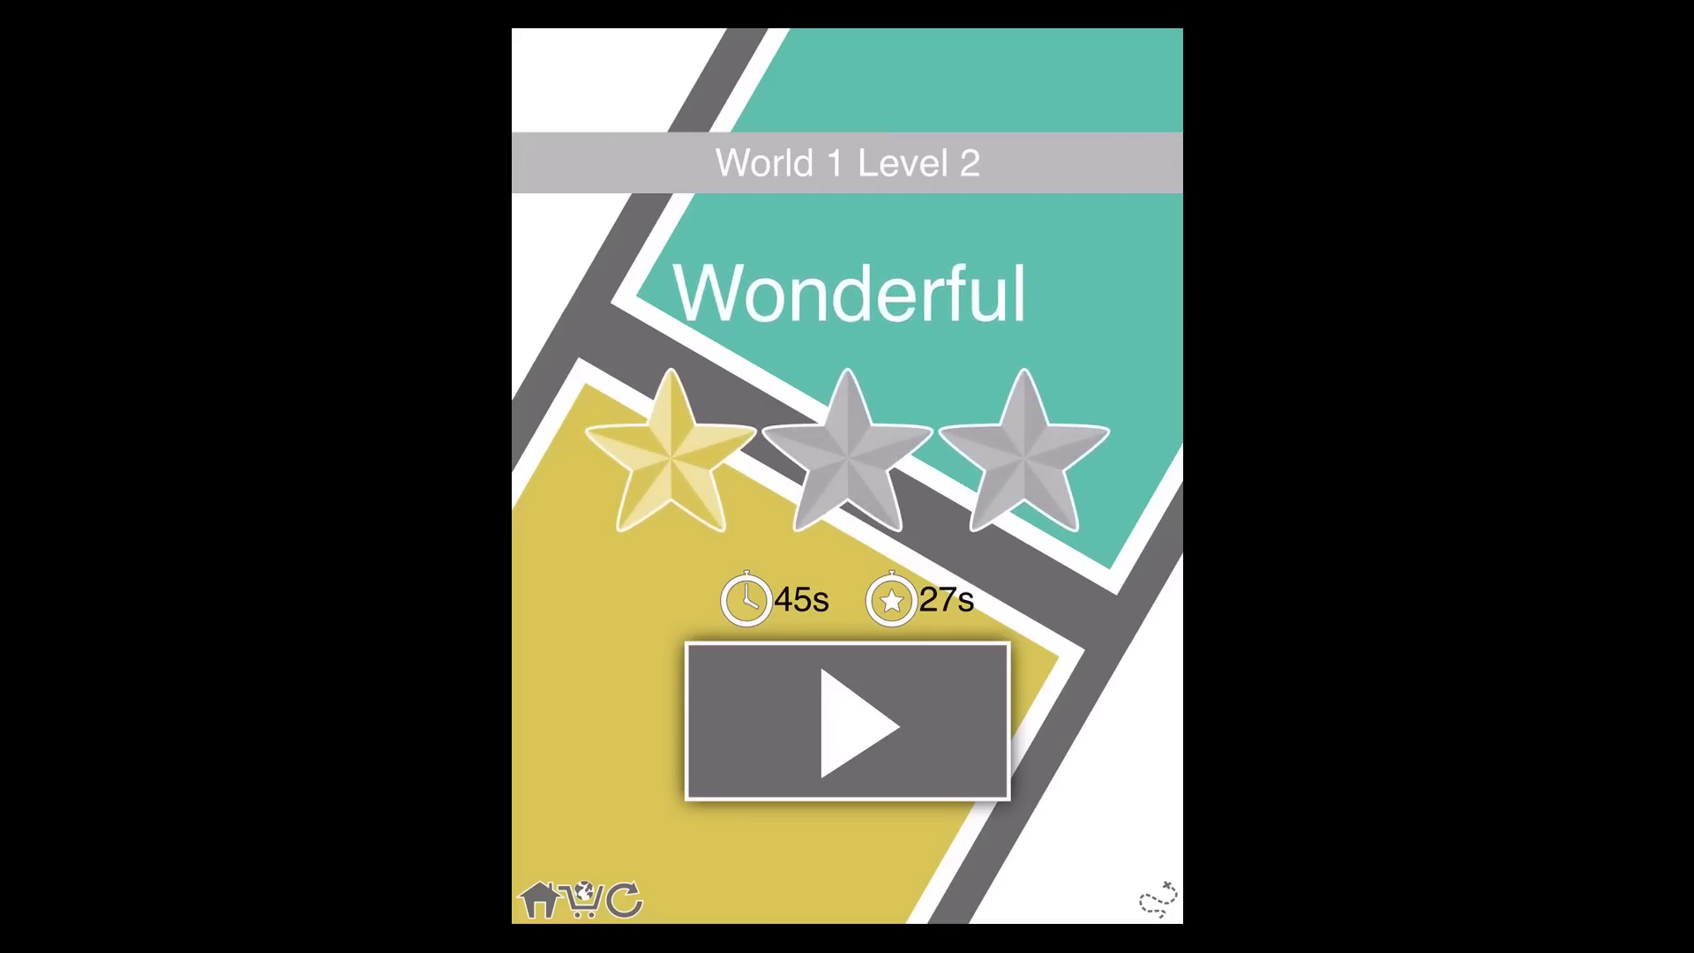
Continue from the Wonderful results screen to the next 3x3 puzzle
click(846, 722)
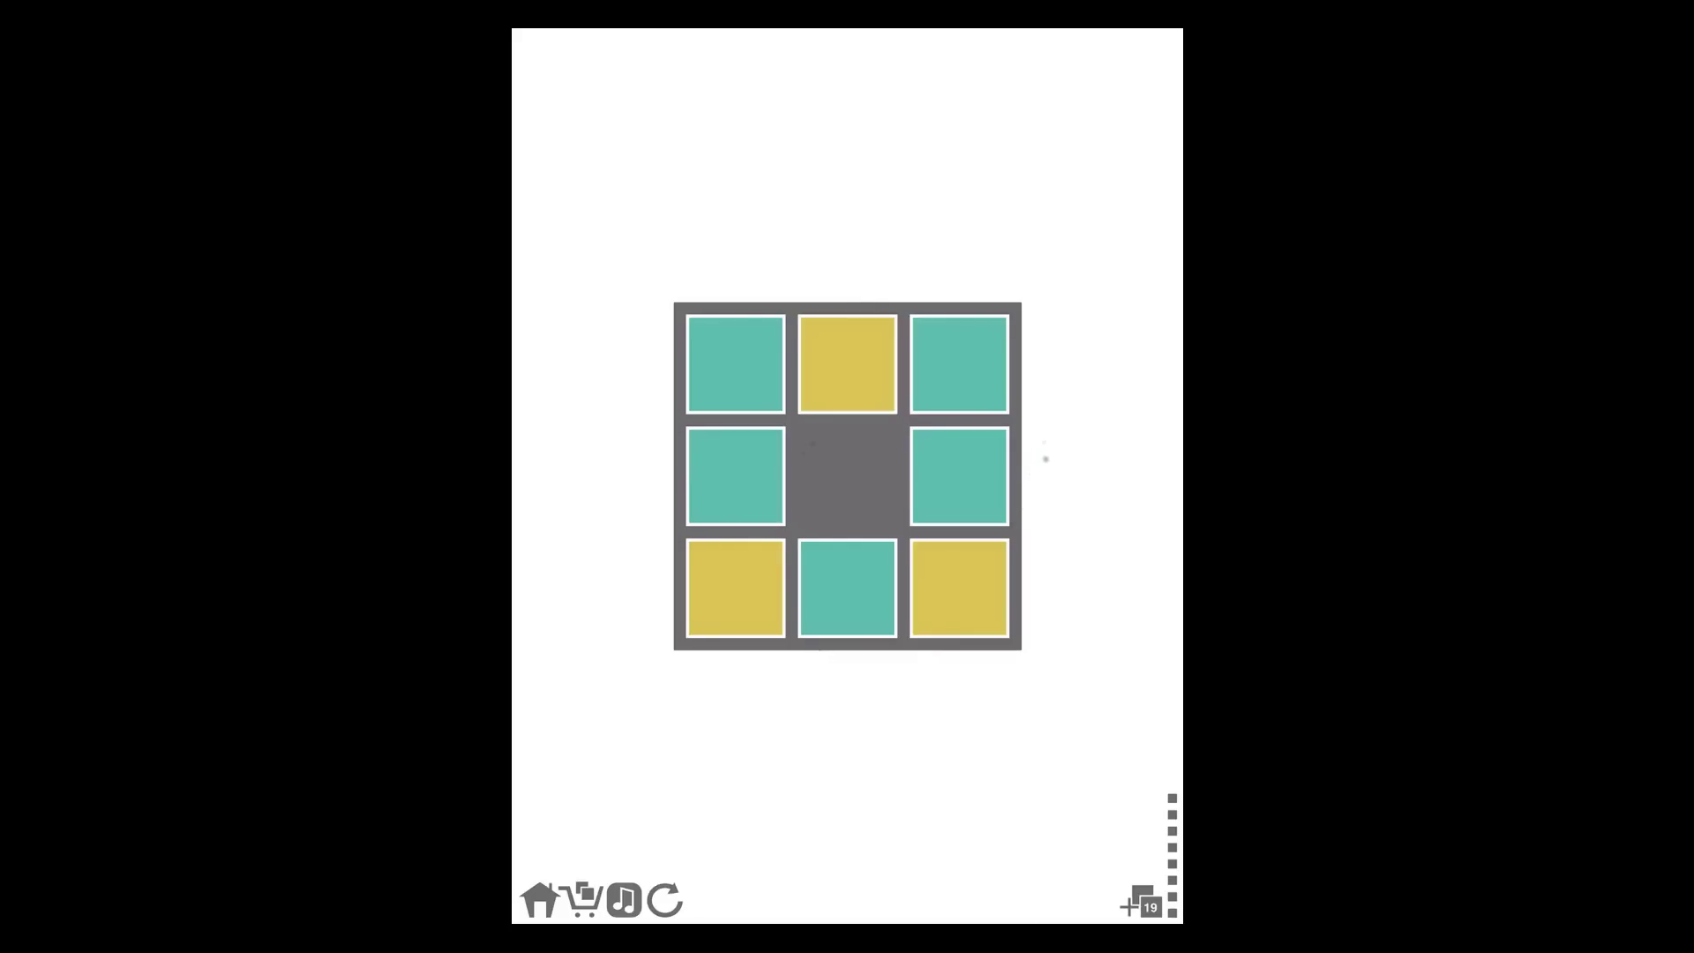
Slide the centre, bottom-centre and top tiles until seven tiles are teal and moves run out
click(847, 477)
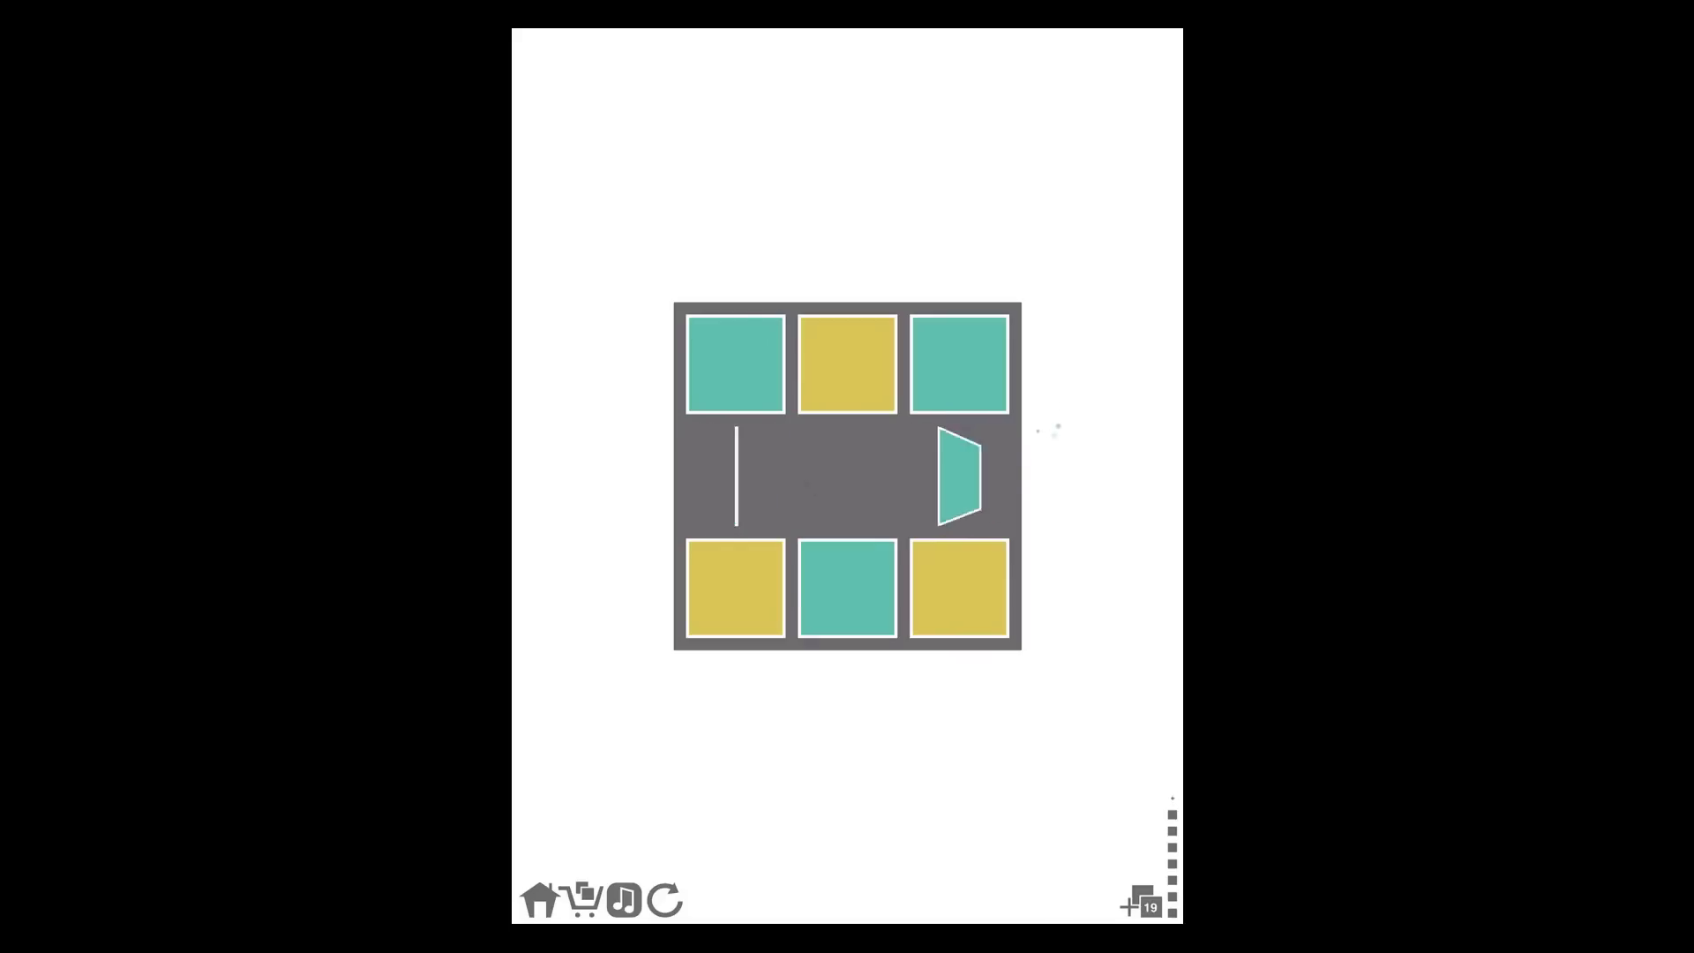
click(847, 588)
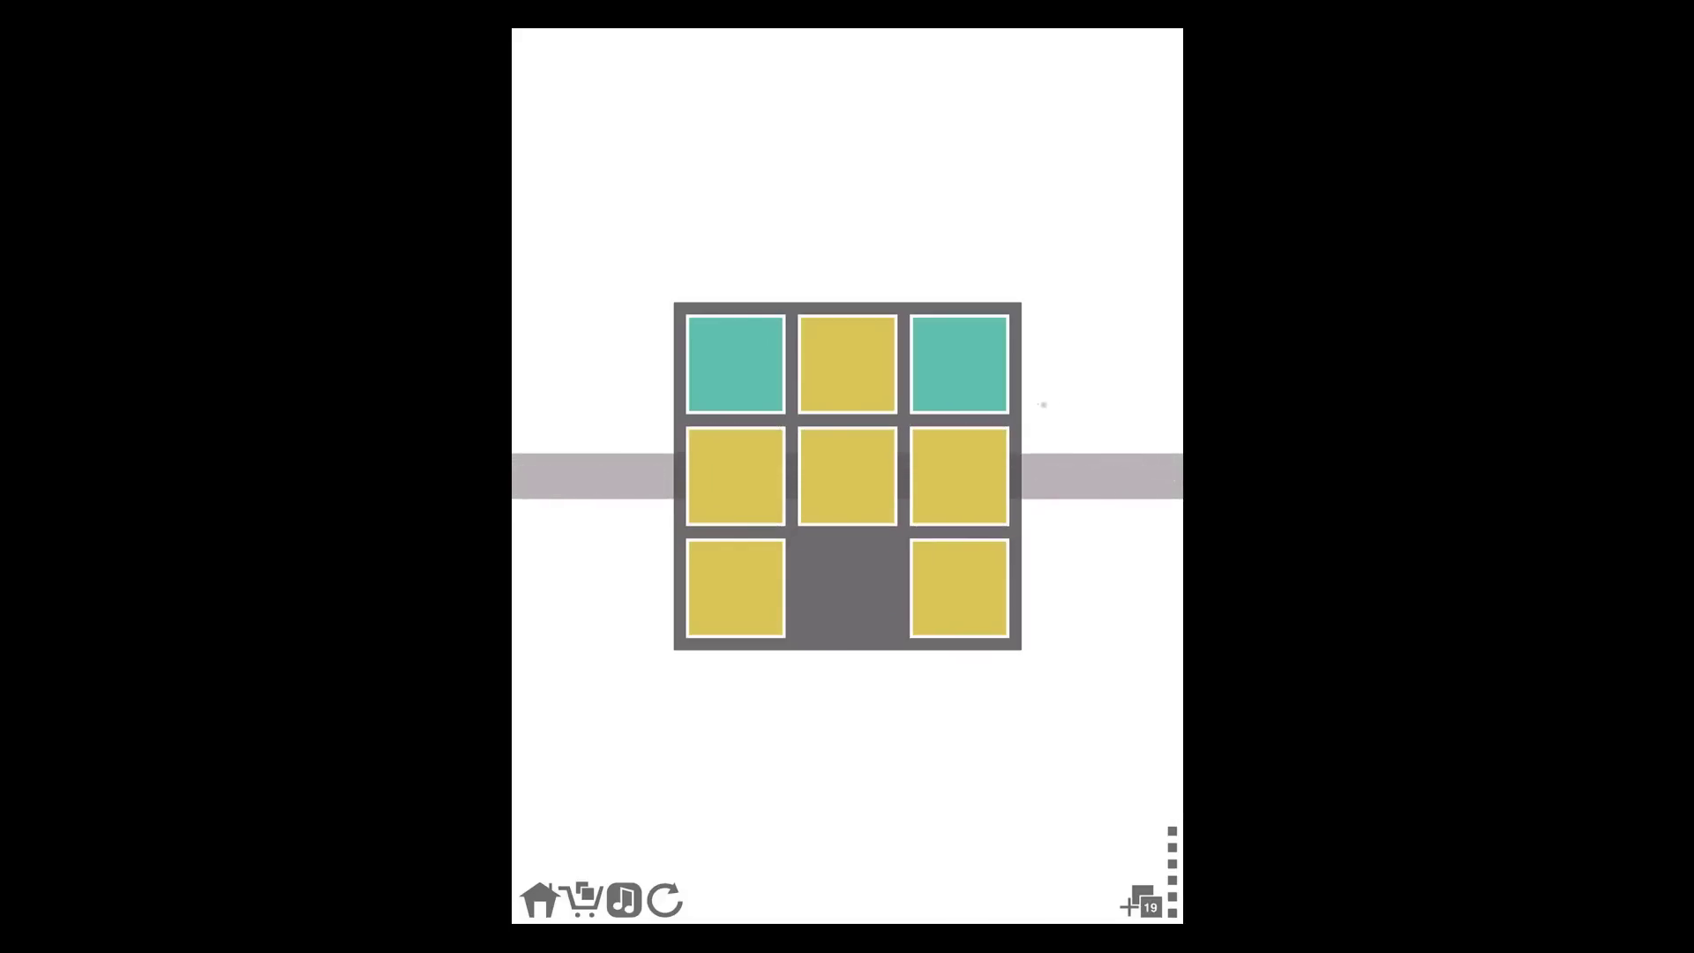
click(846, 587)
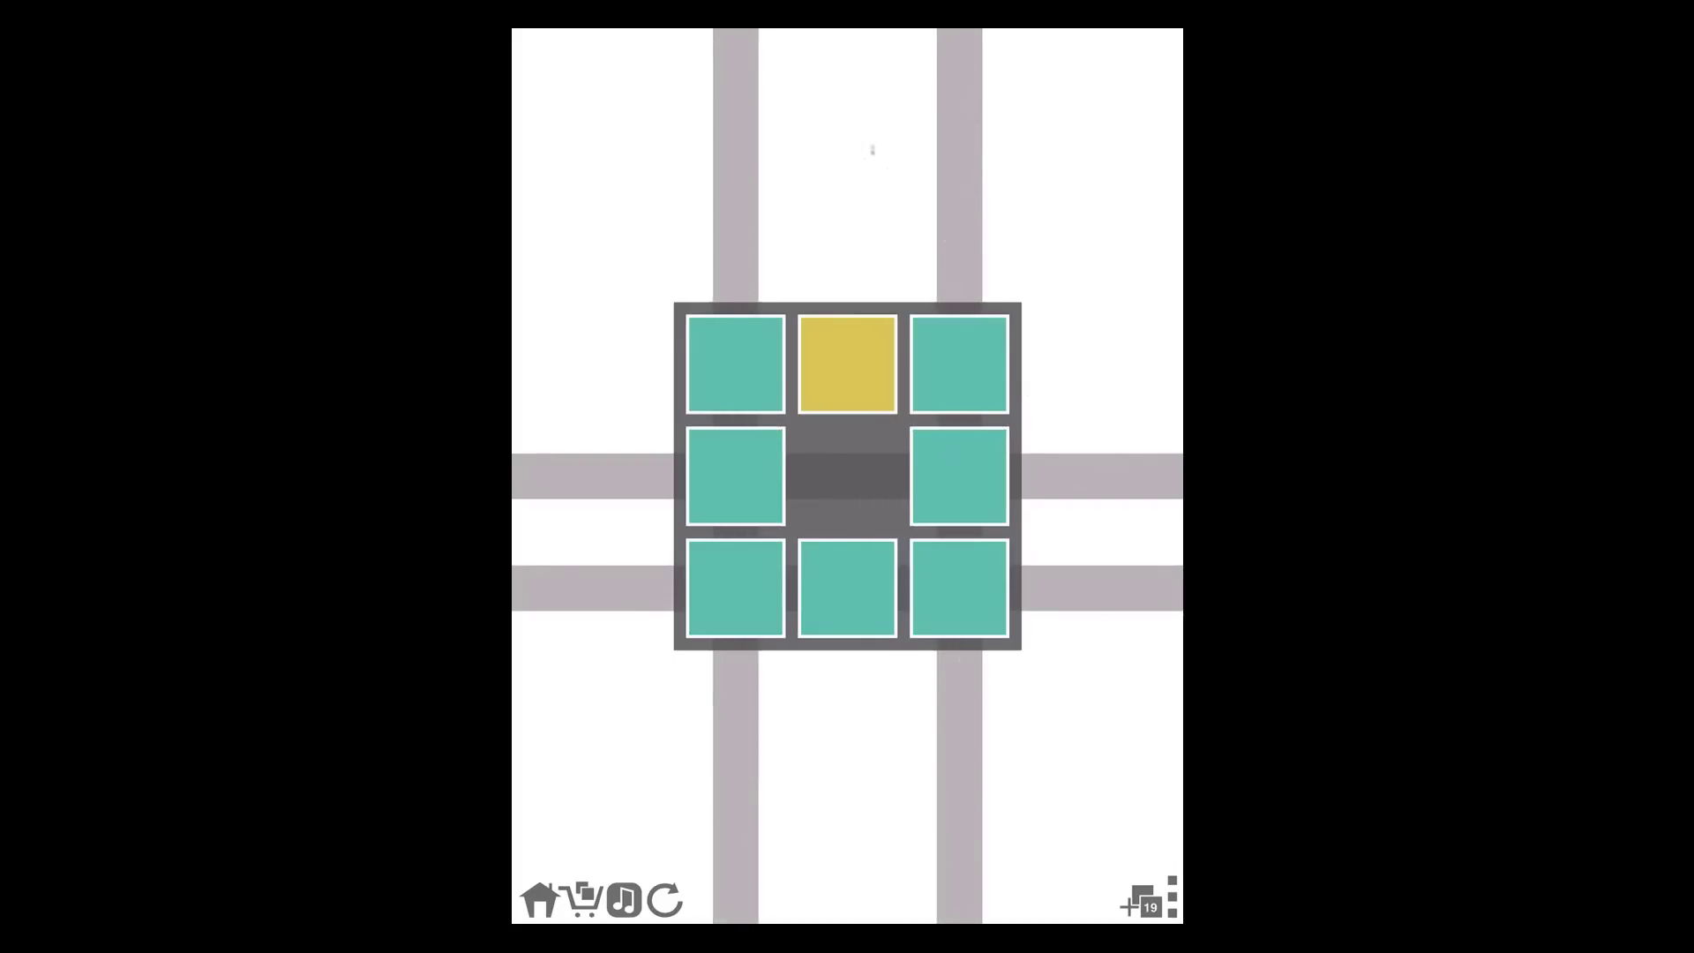
click(848, 364)
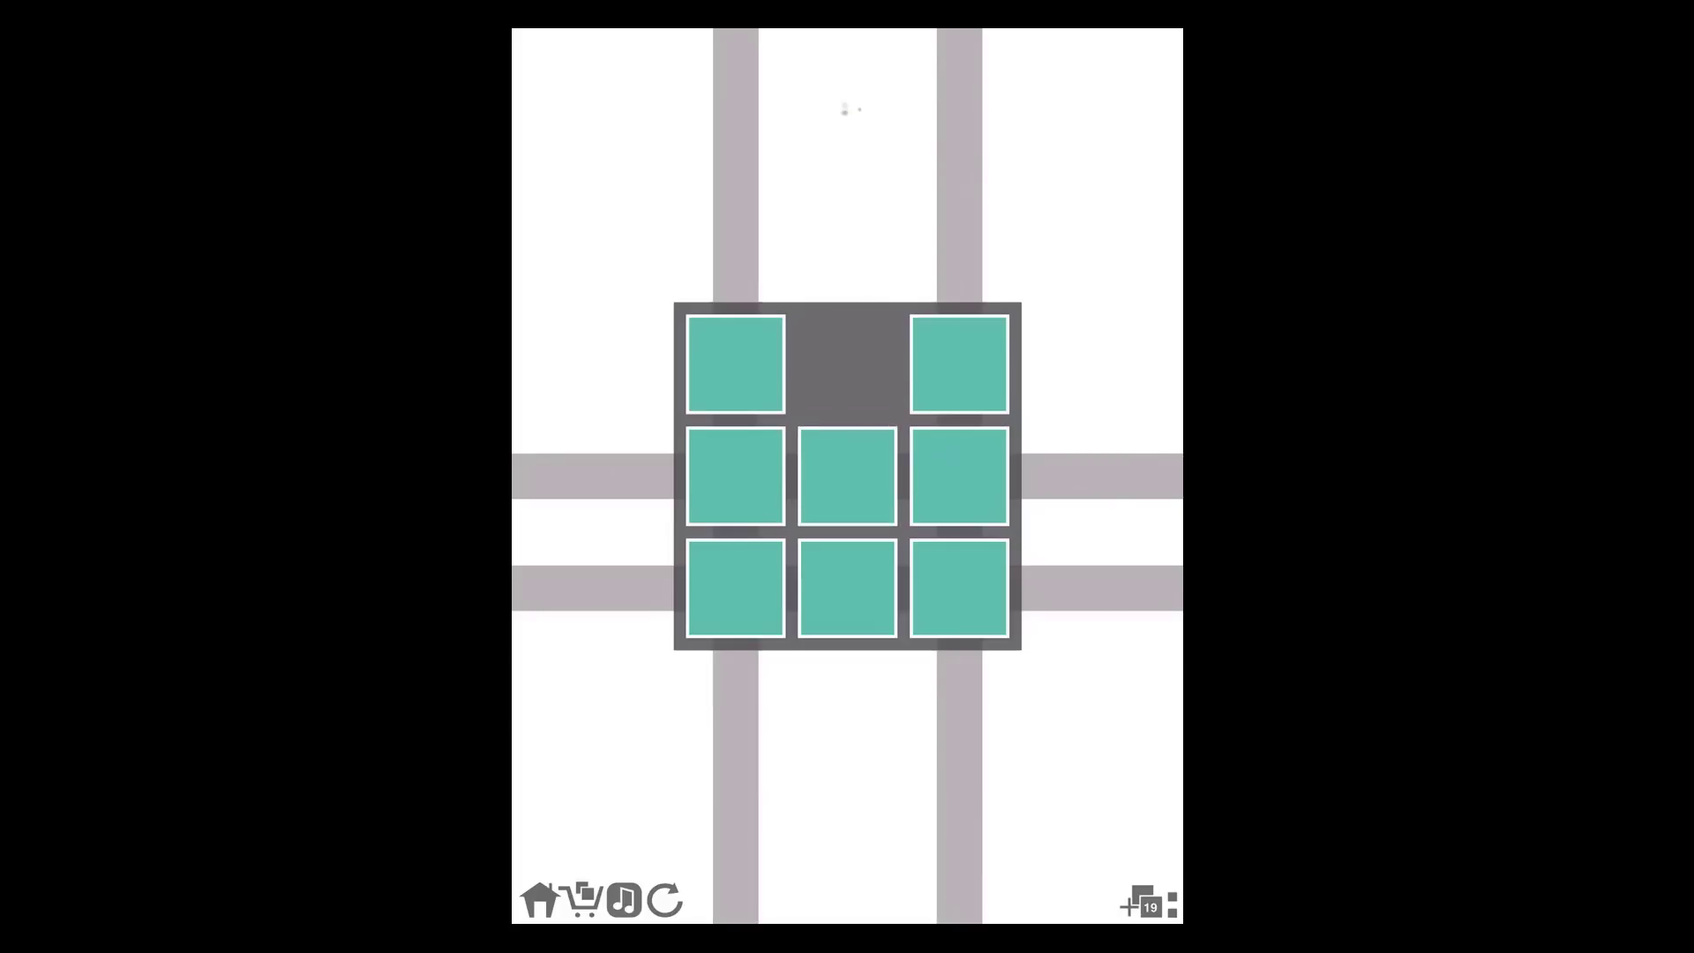
click(735, 363)
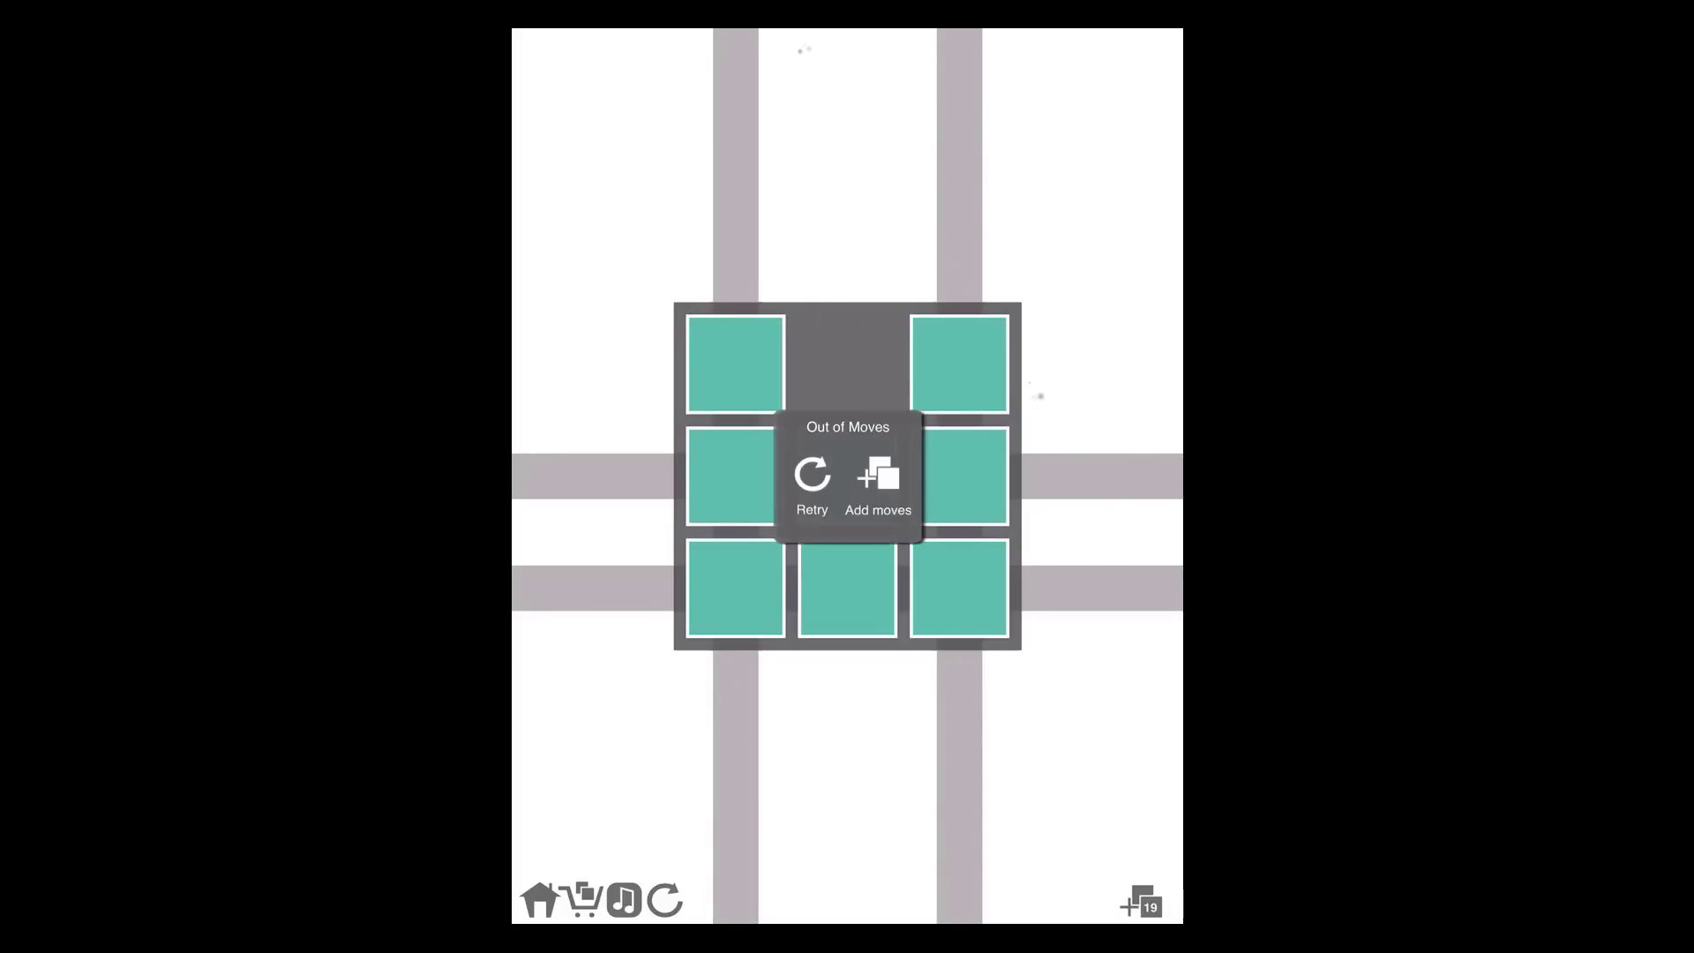
Retry the puzzle and shift the centre tile between the left and right slots
click(812, 484)
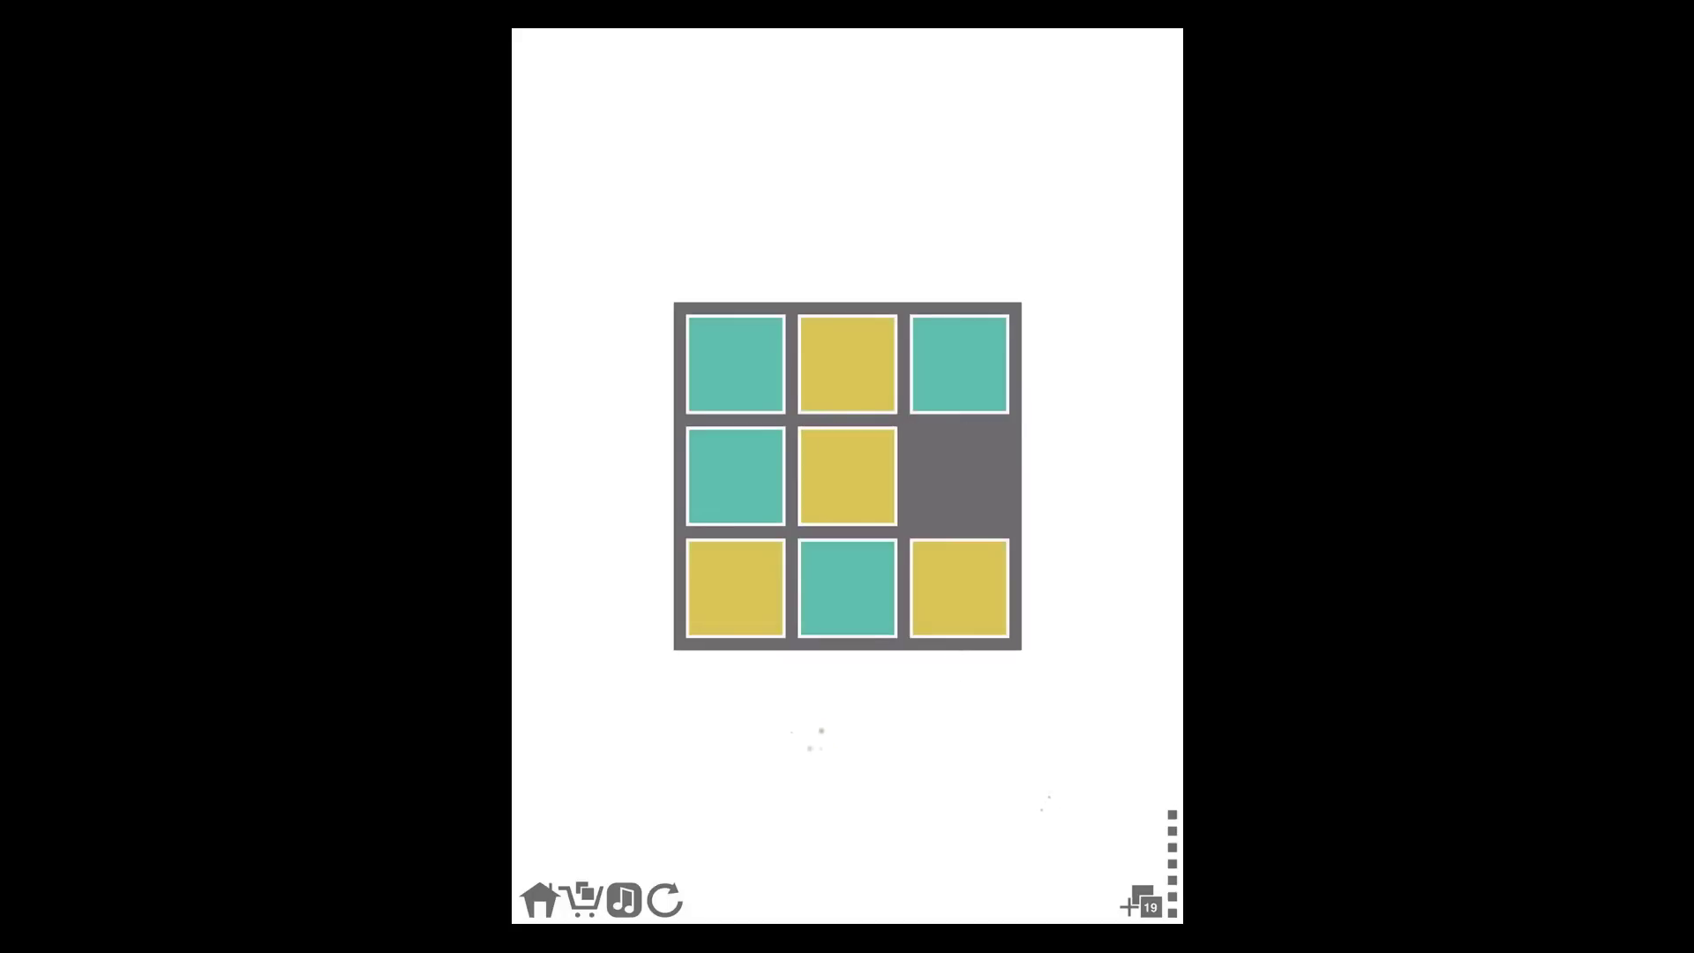
click(847, 475)
click(735, 475)
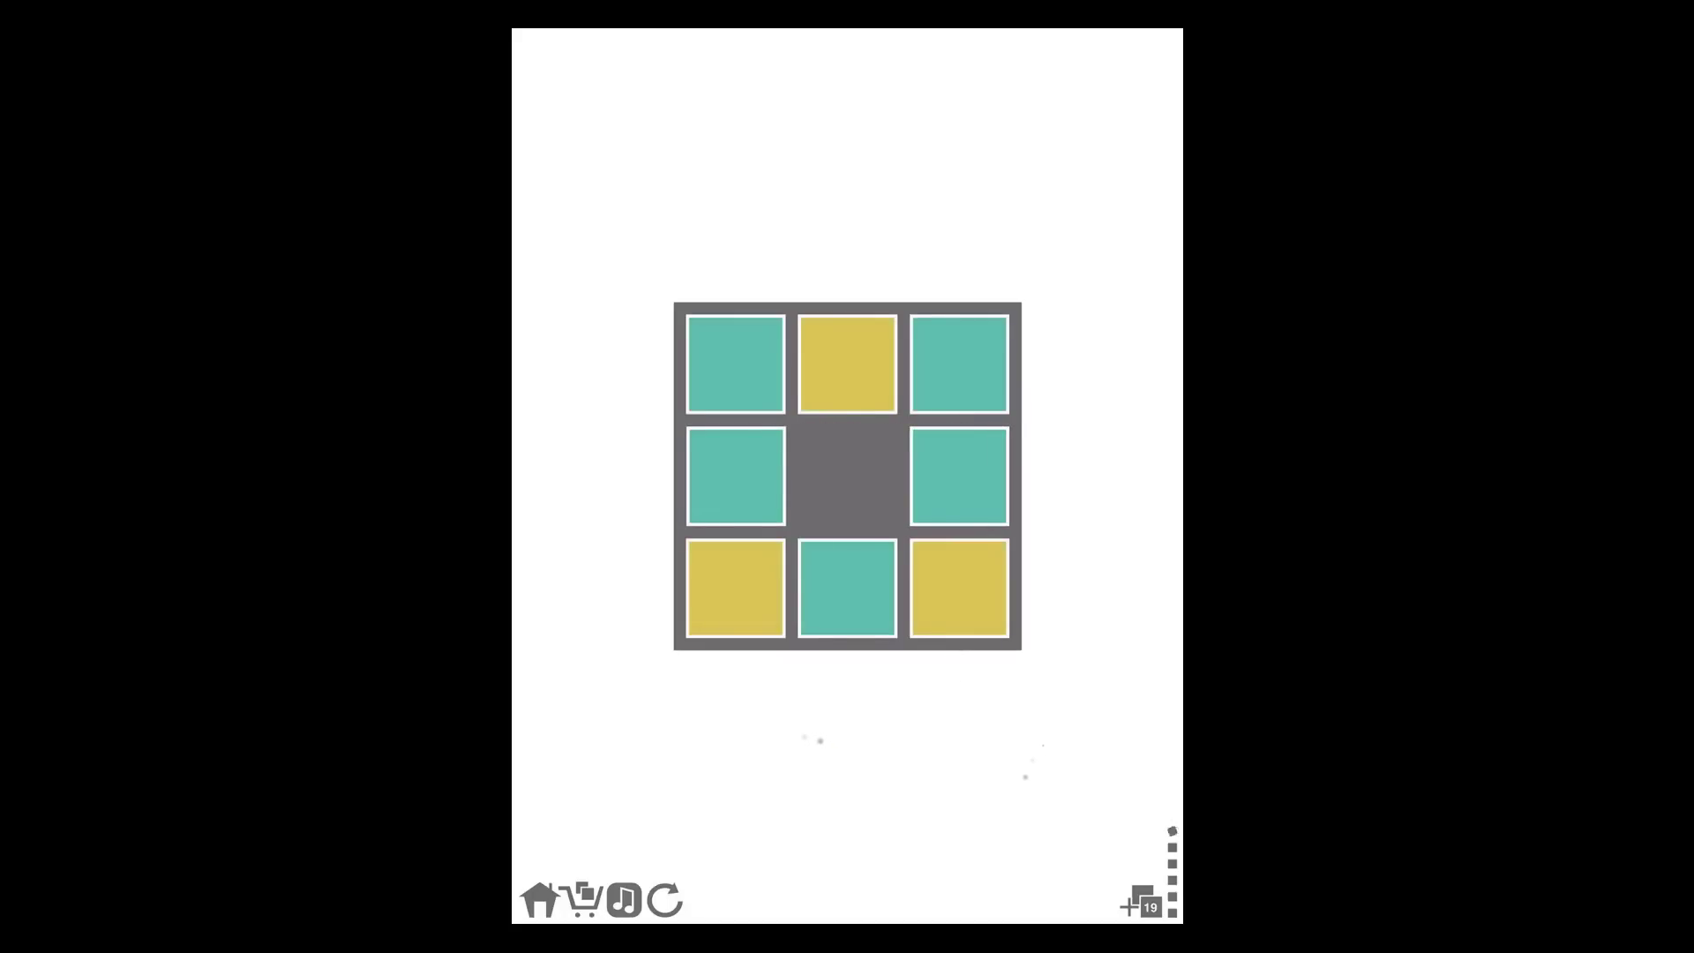
click(847, 475)
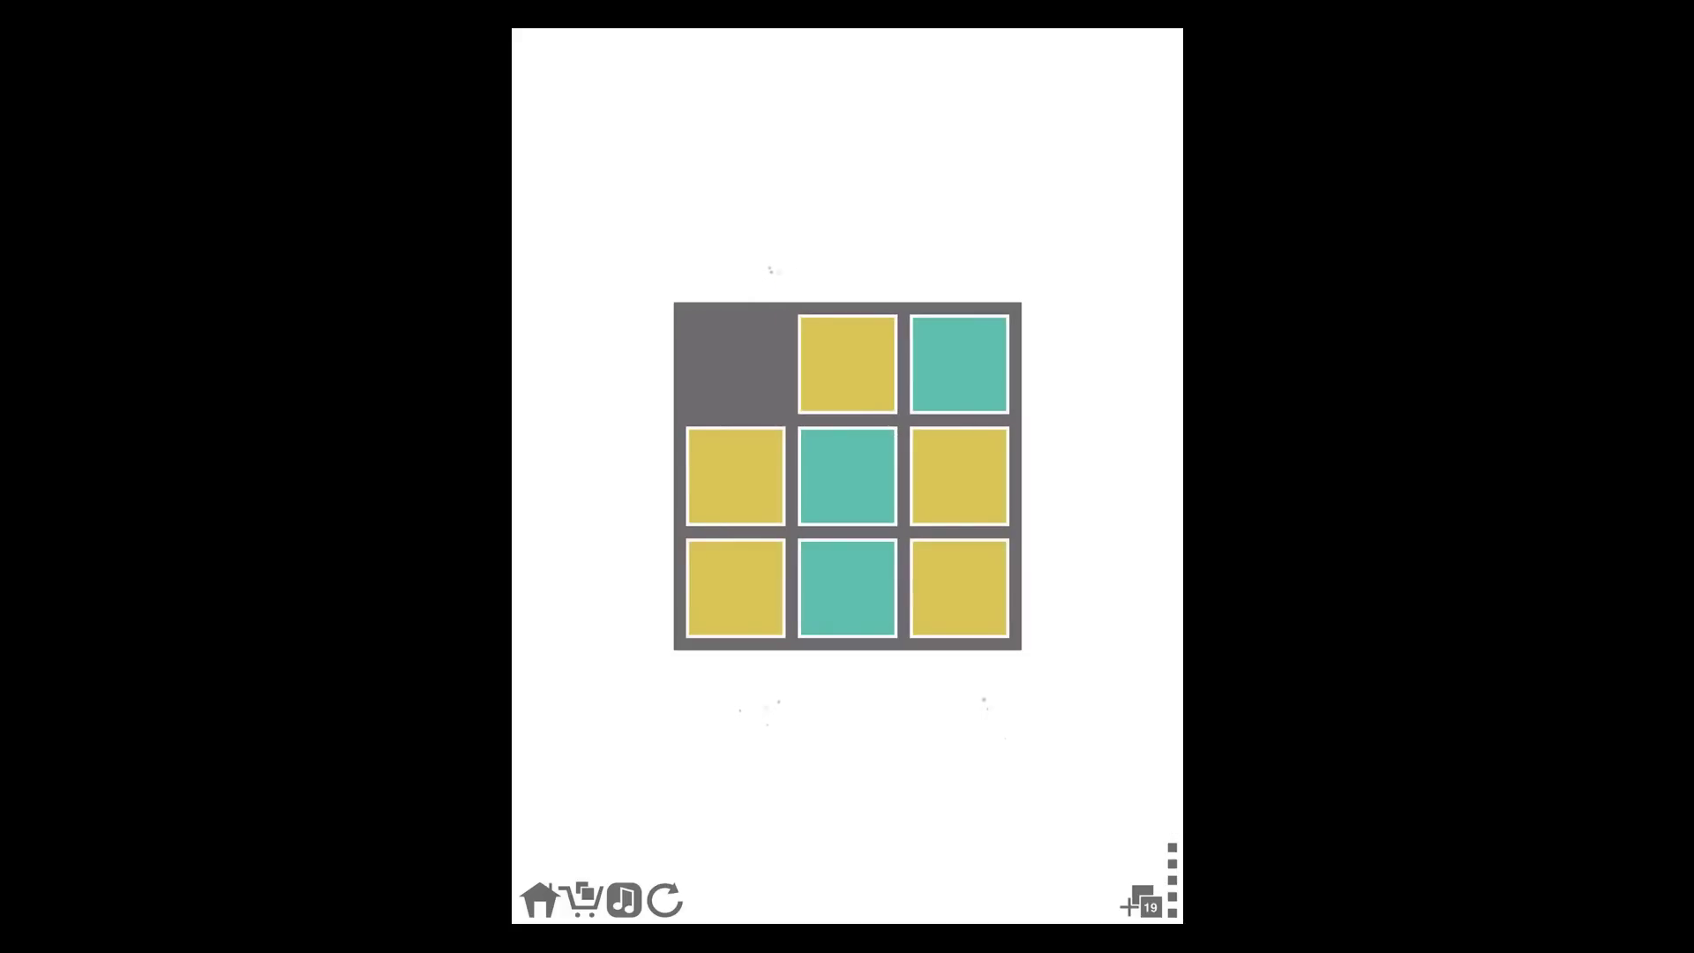
Turn the top corners yellow and slide the middle column up, then restart once moves run out
click(847, 364)
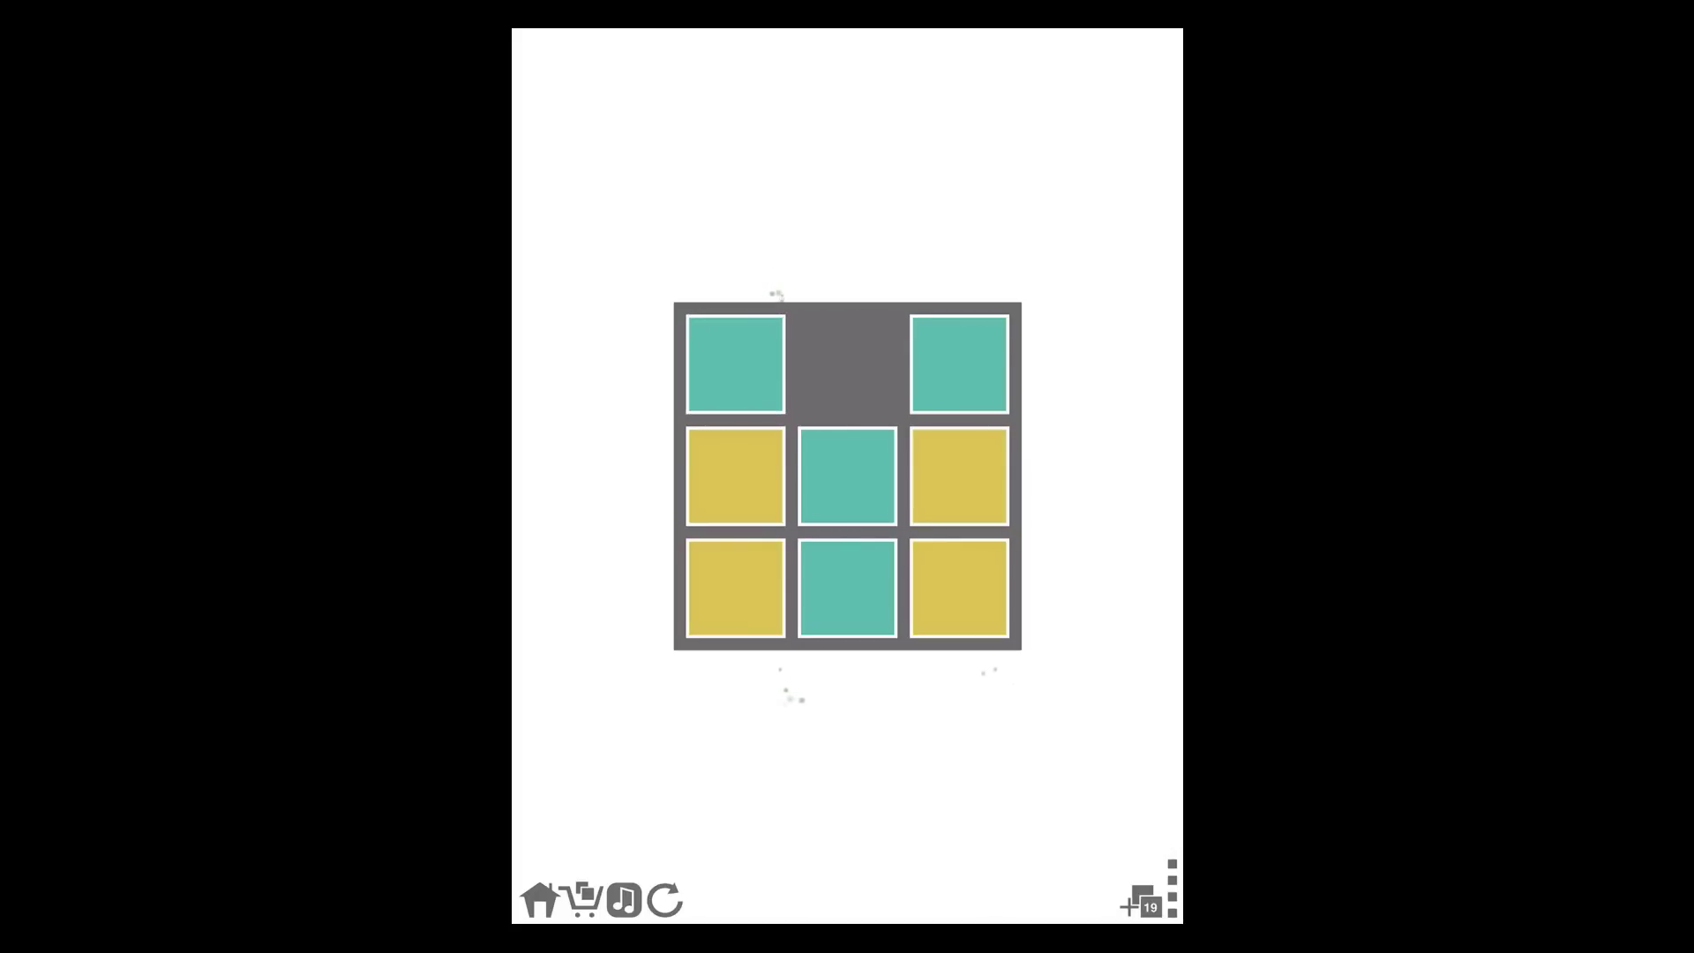
click(847, 359)
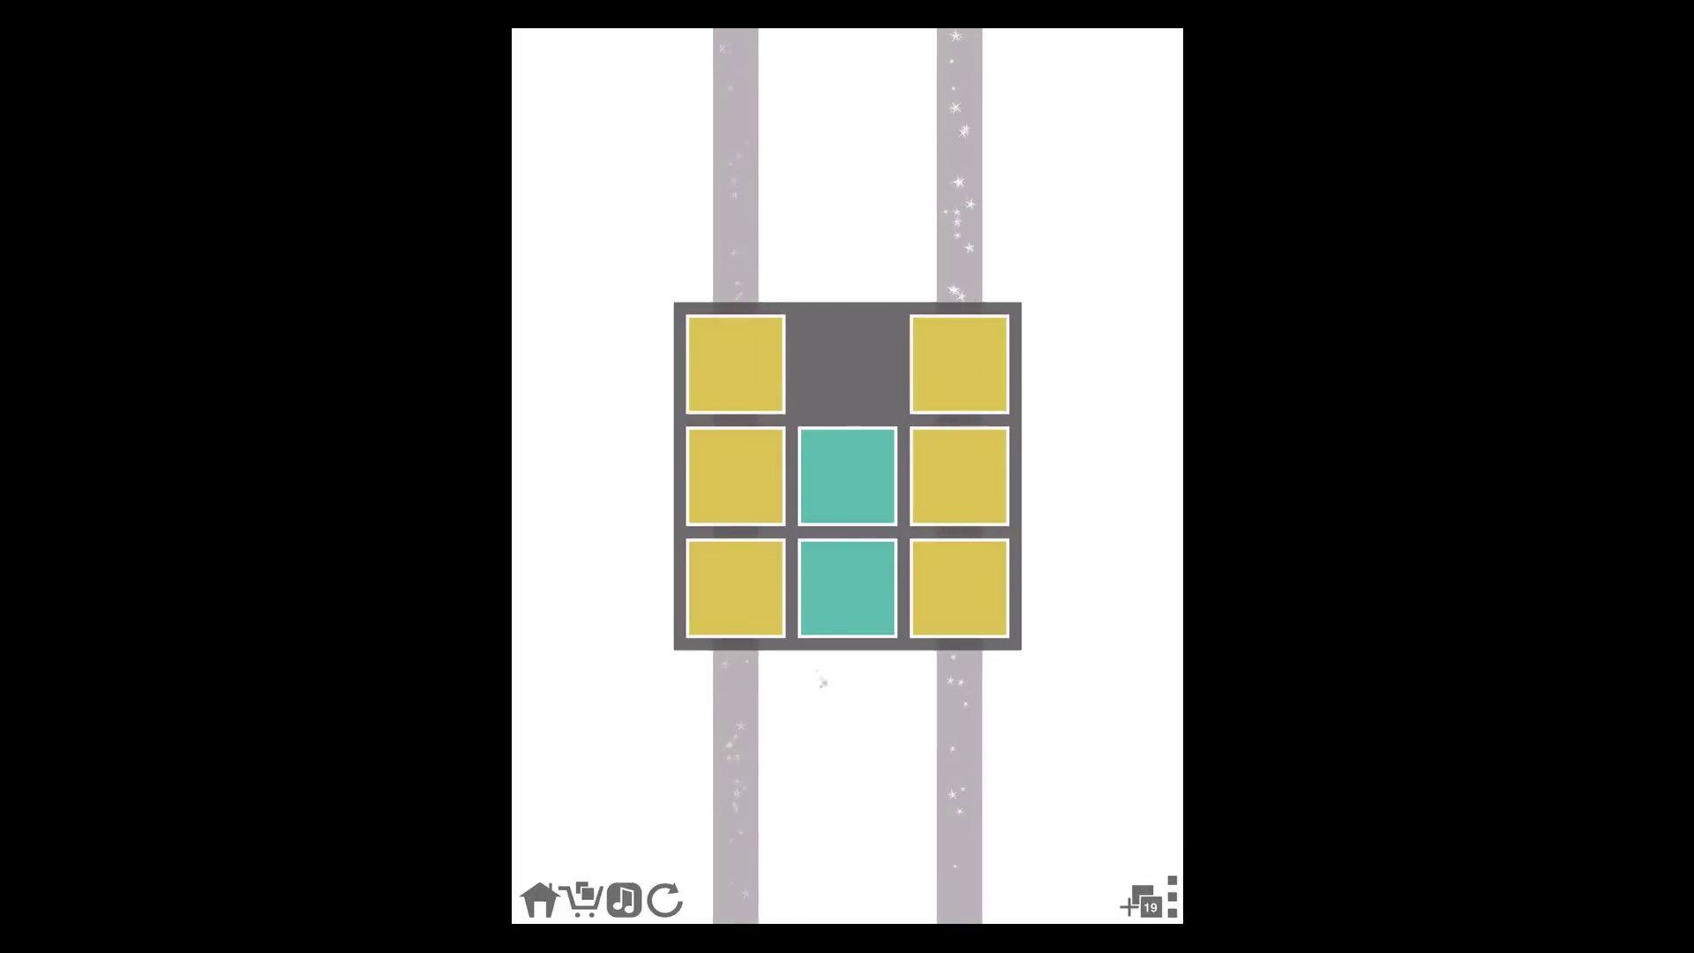
click(847, 476)
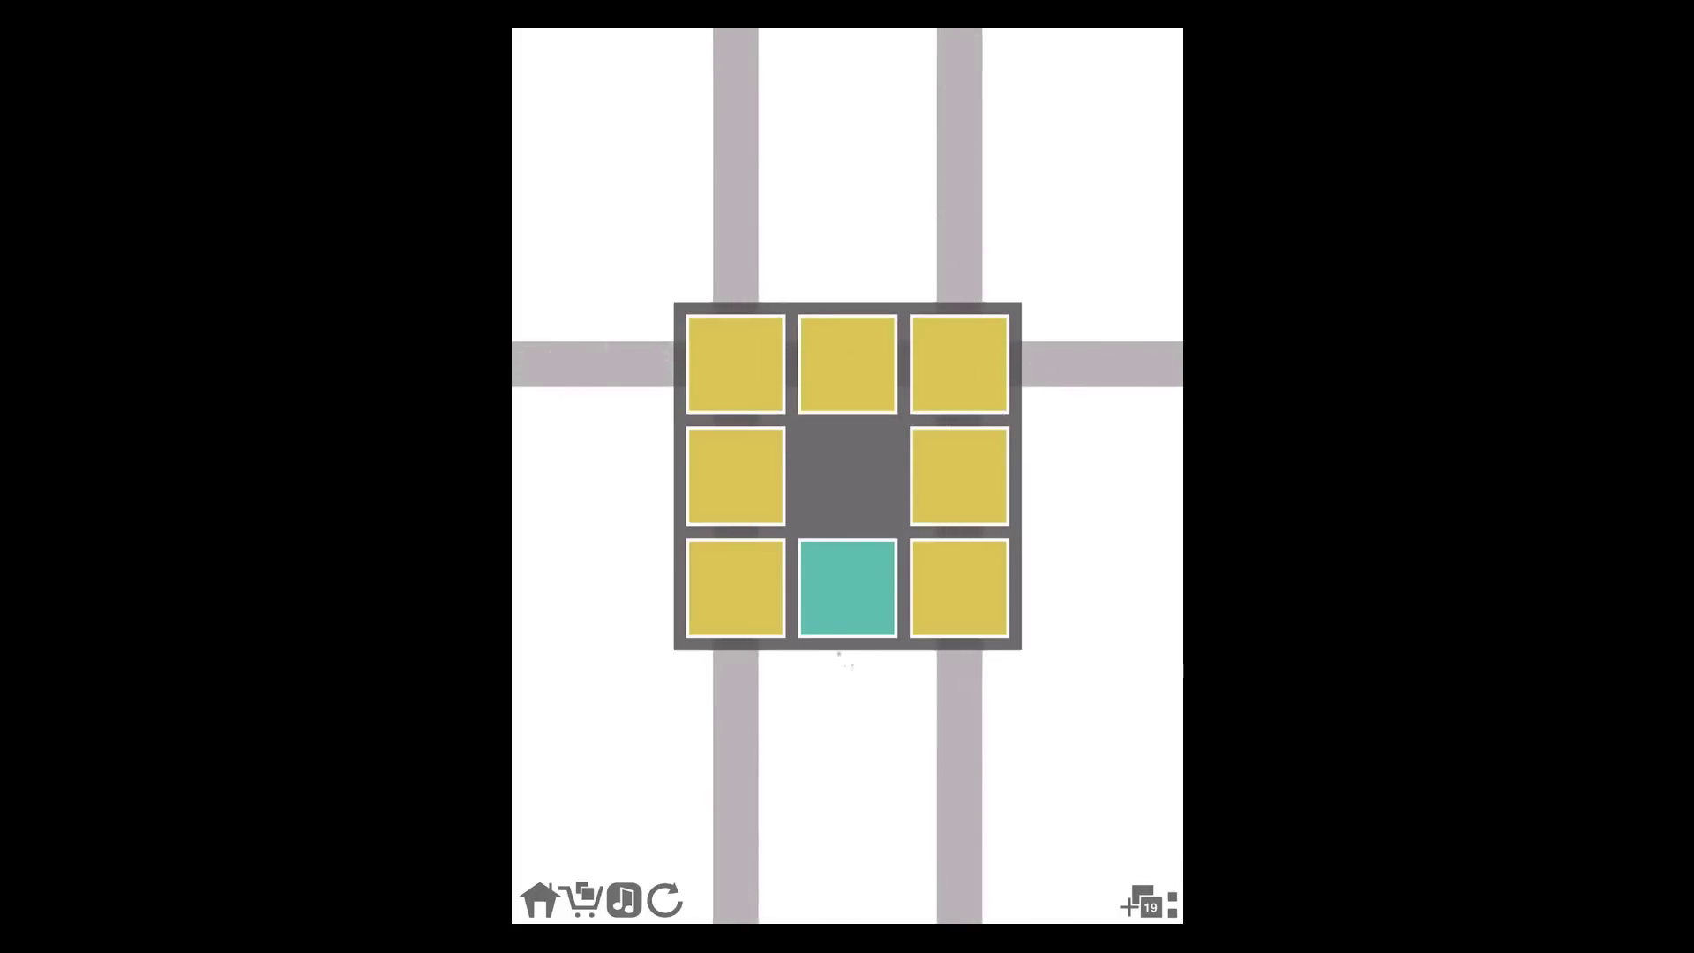
click(848, 589)
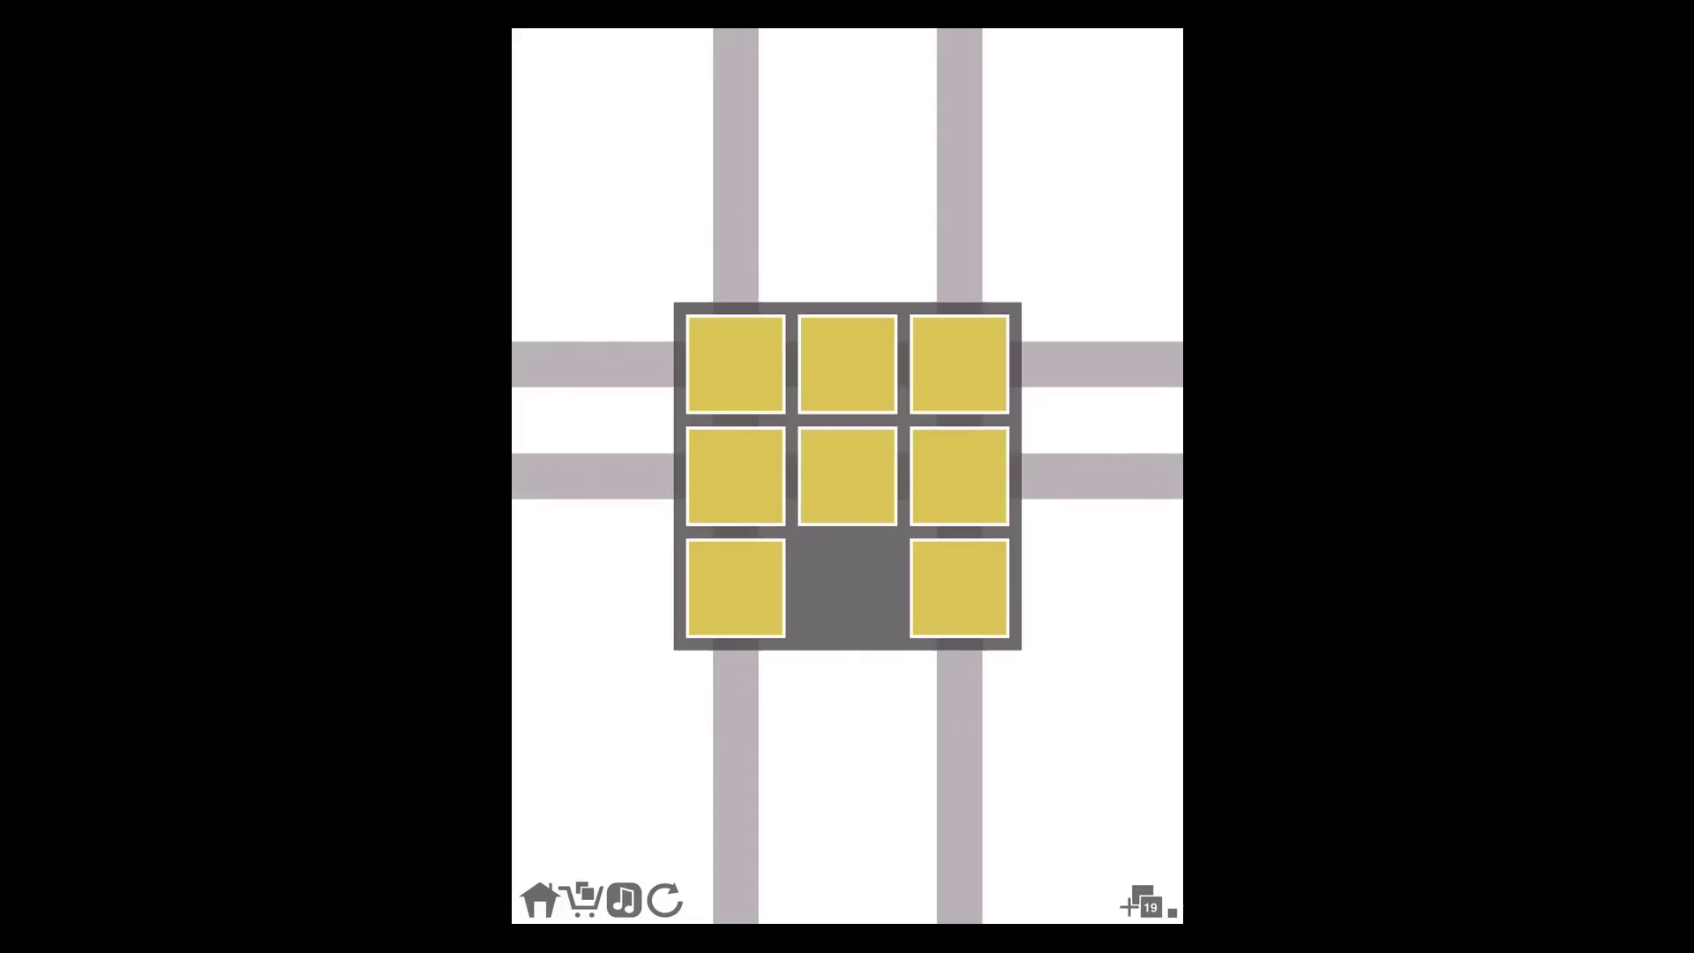
click(847, 590)
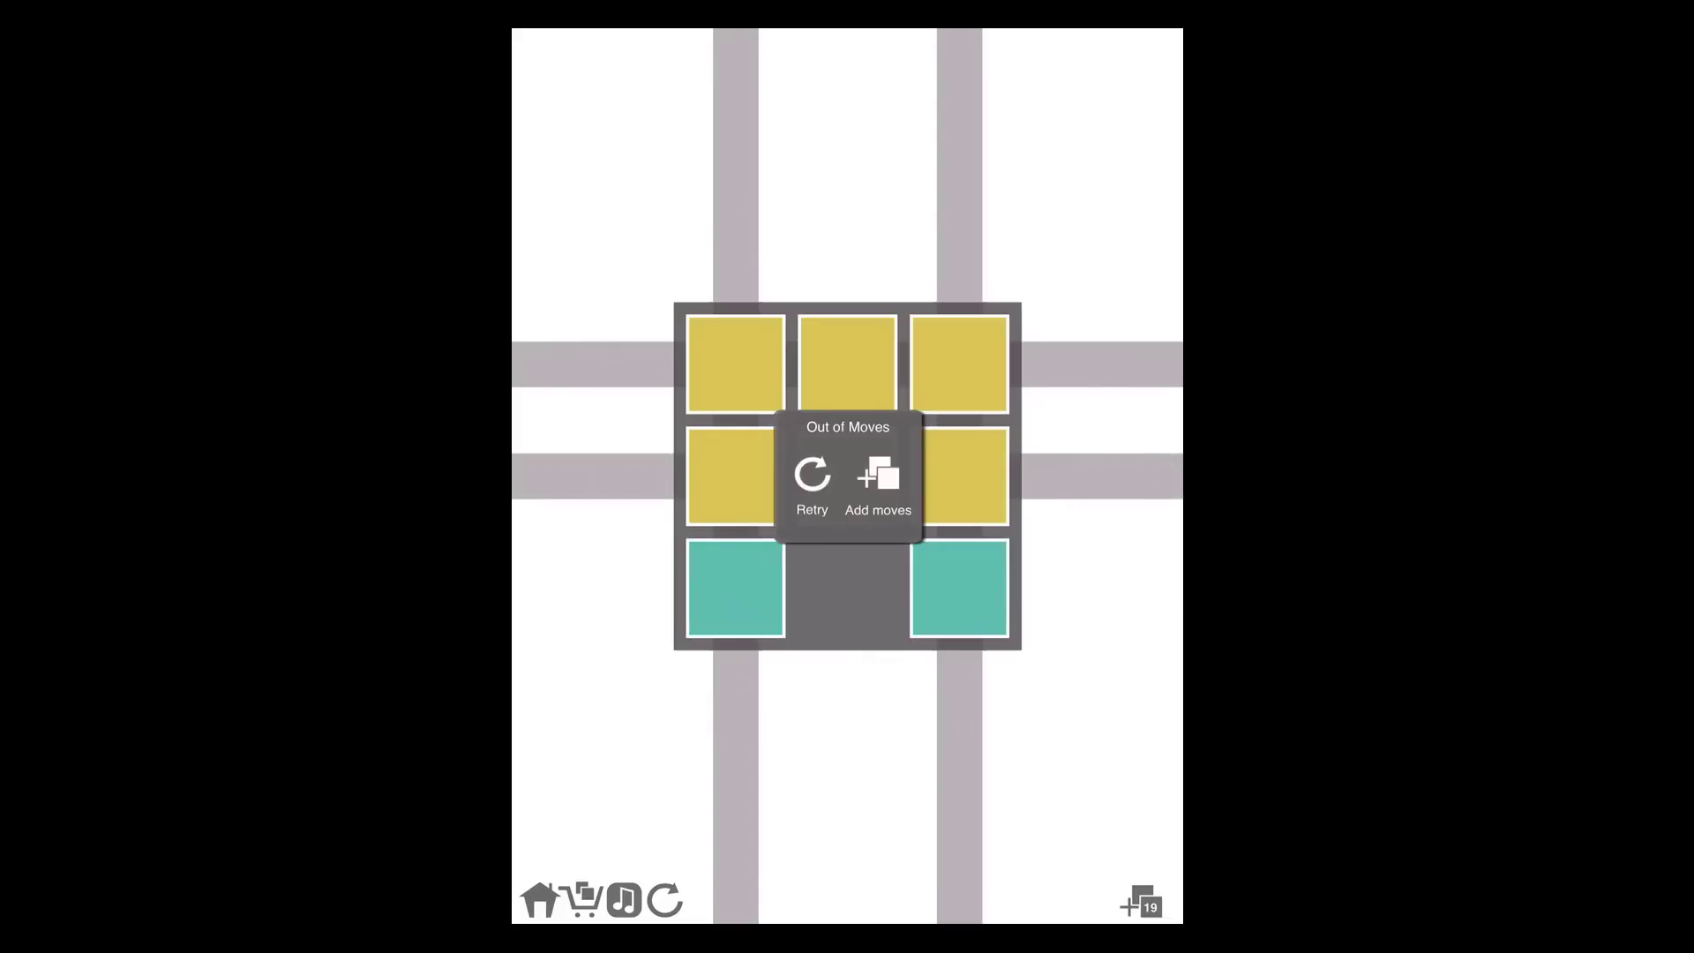
click(811, 478)
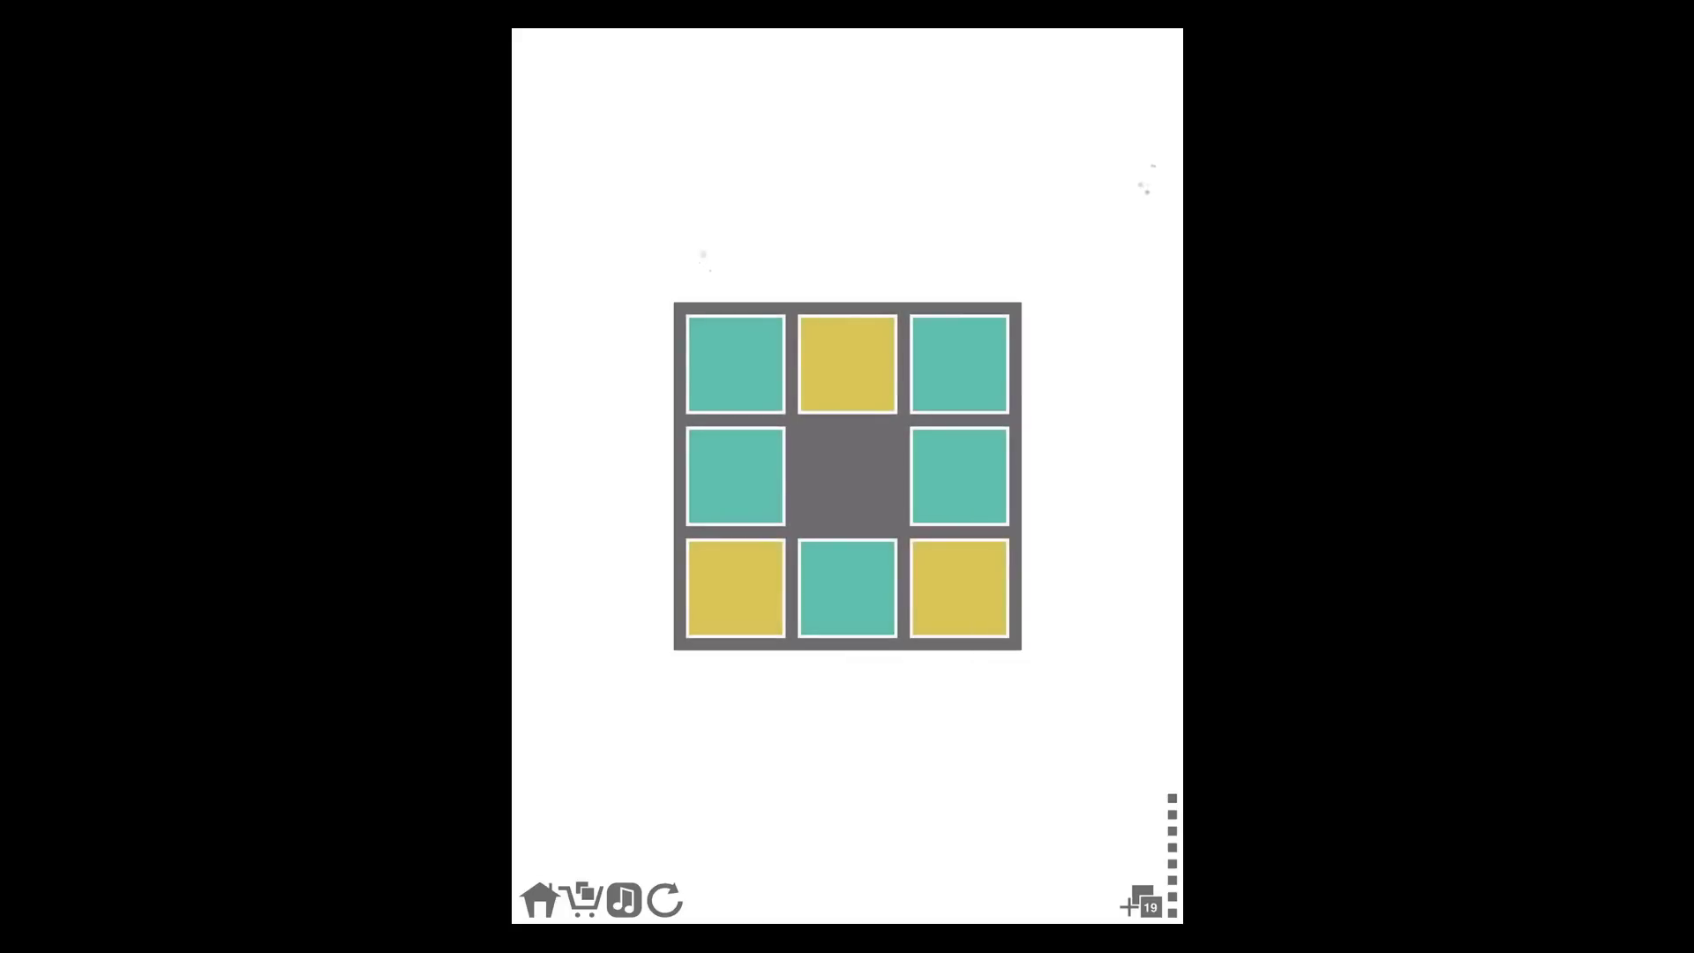
Flip the bottom row, right column and left column yellow for a three-star 19s finish
click(847, 363)
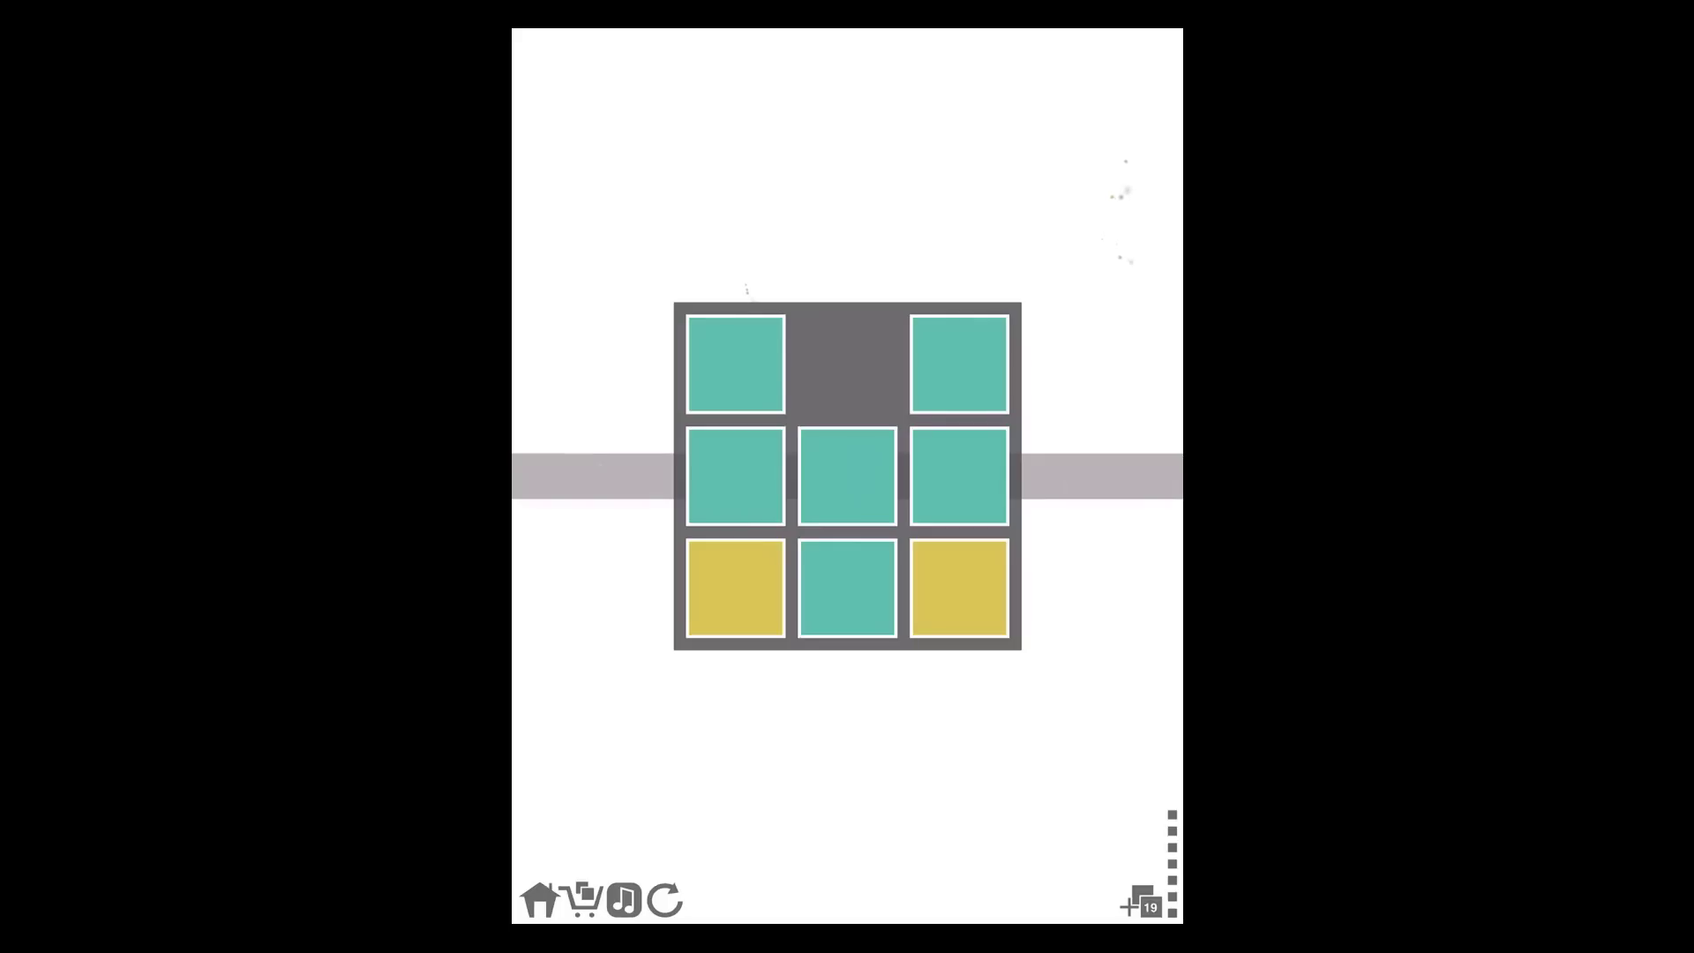
click(733, 587)
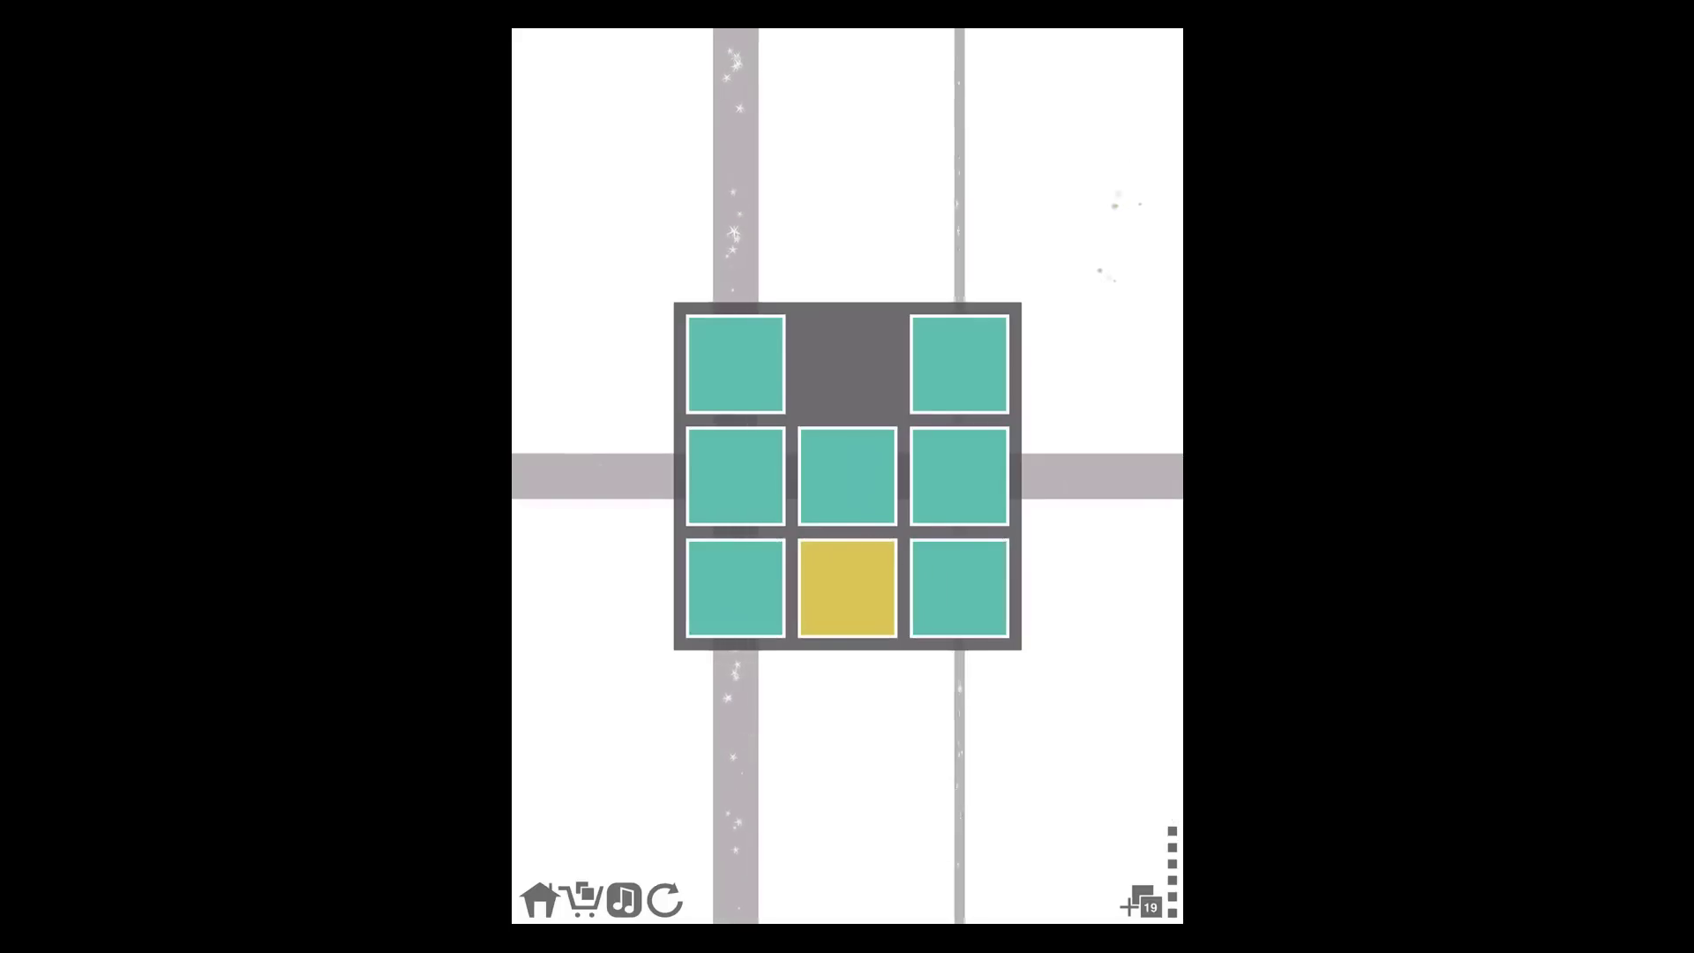
click(847, 477)
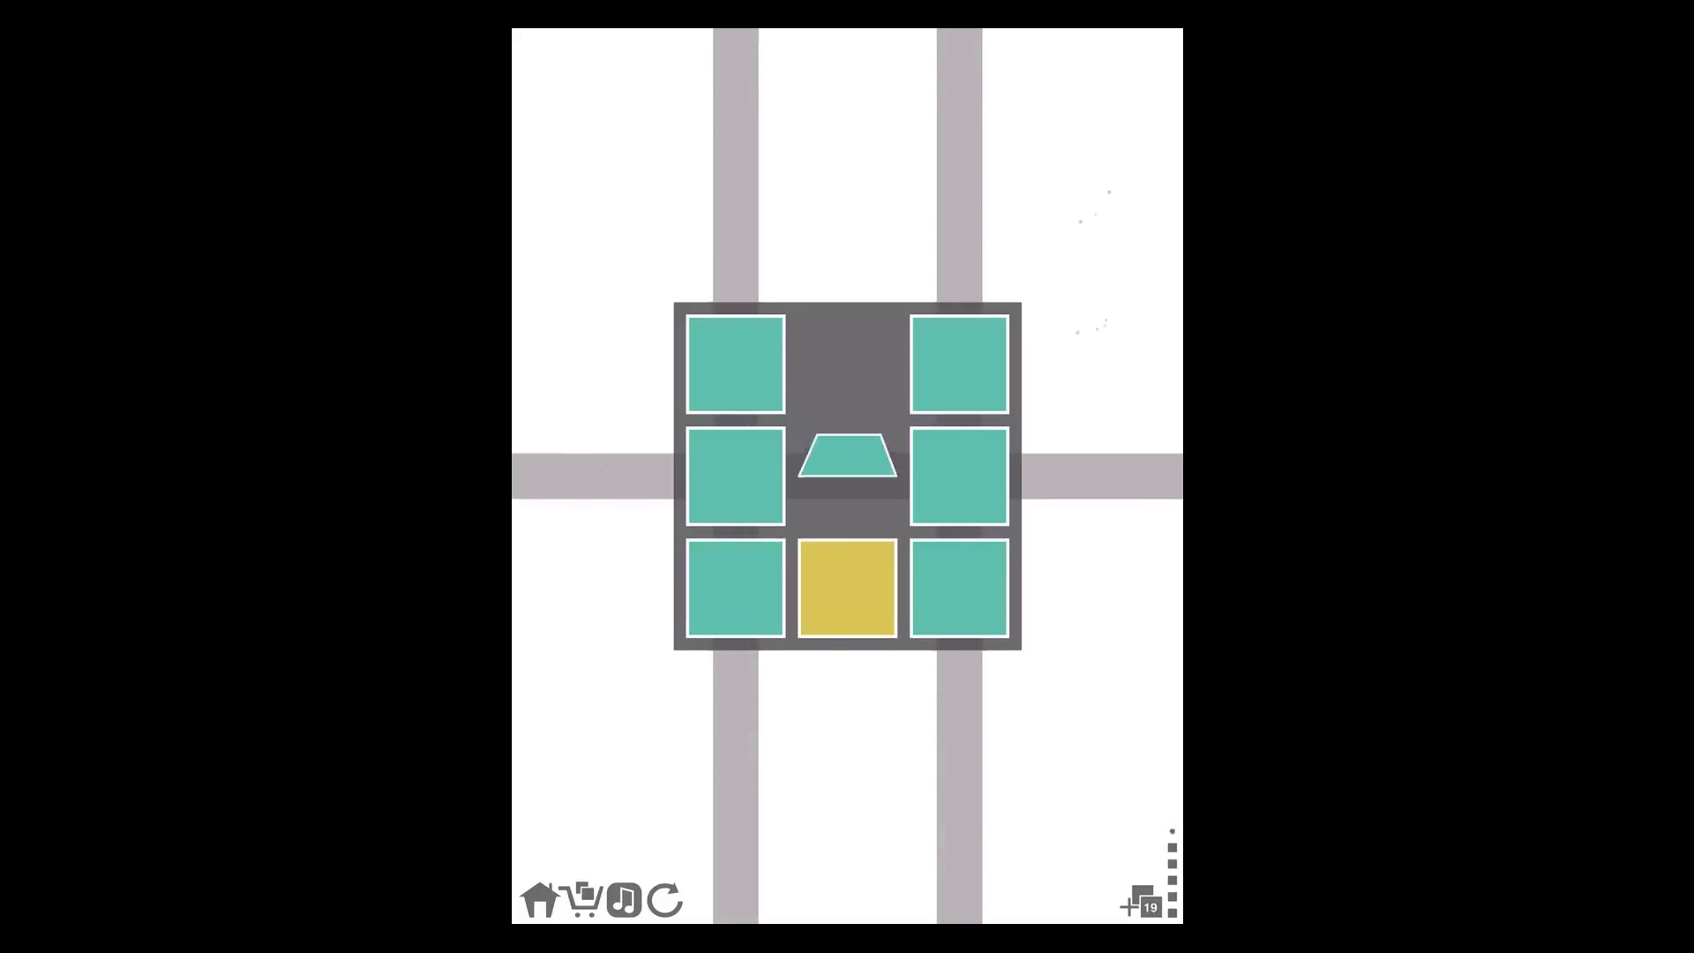
click(958, 477)
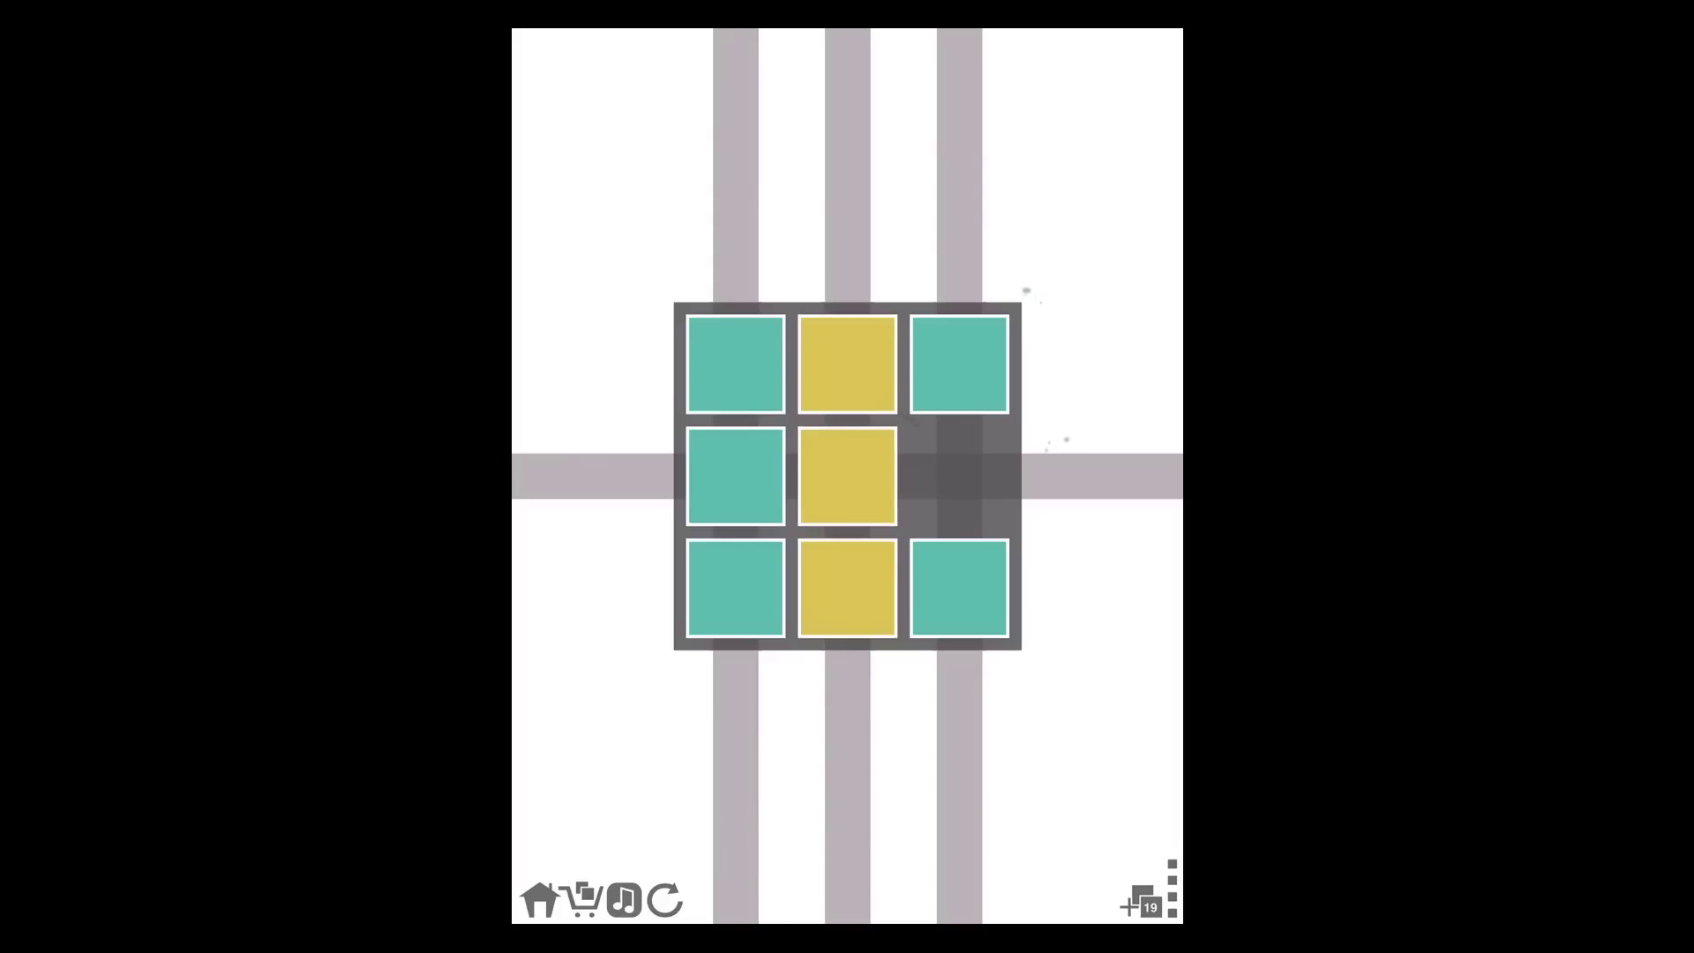
click(958, 477)
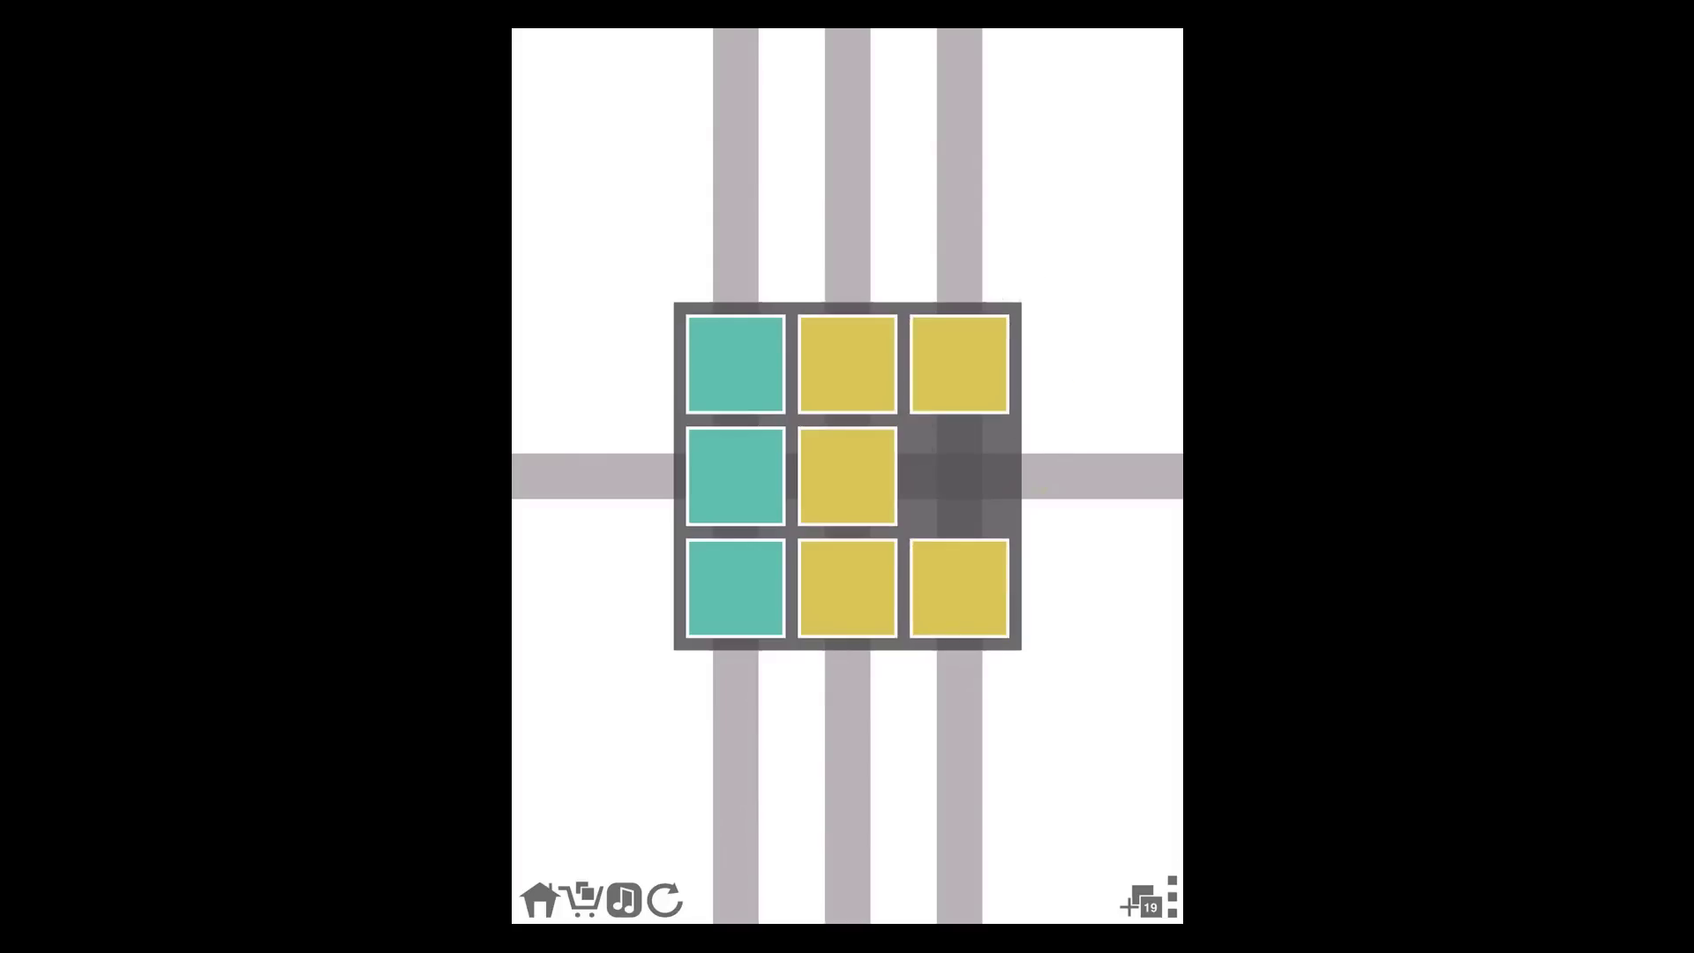
click(734, 364)
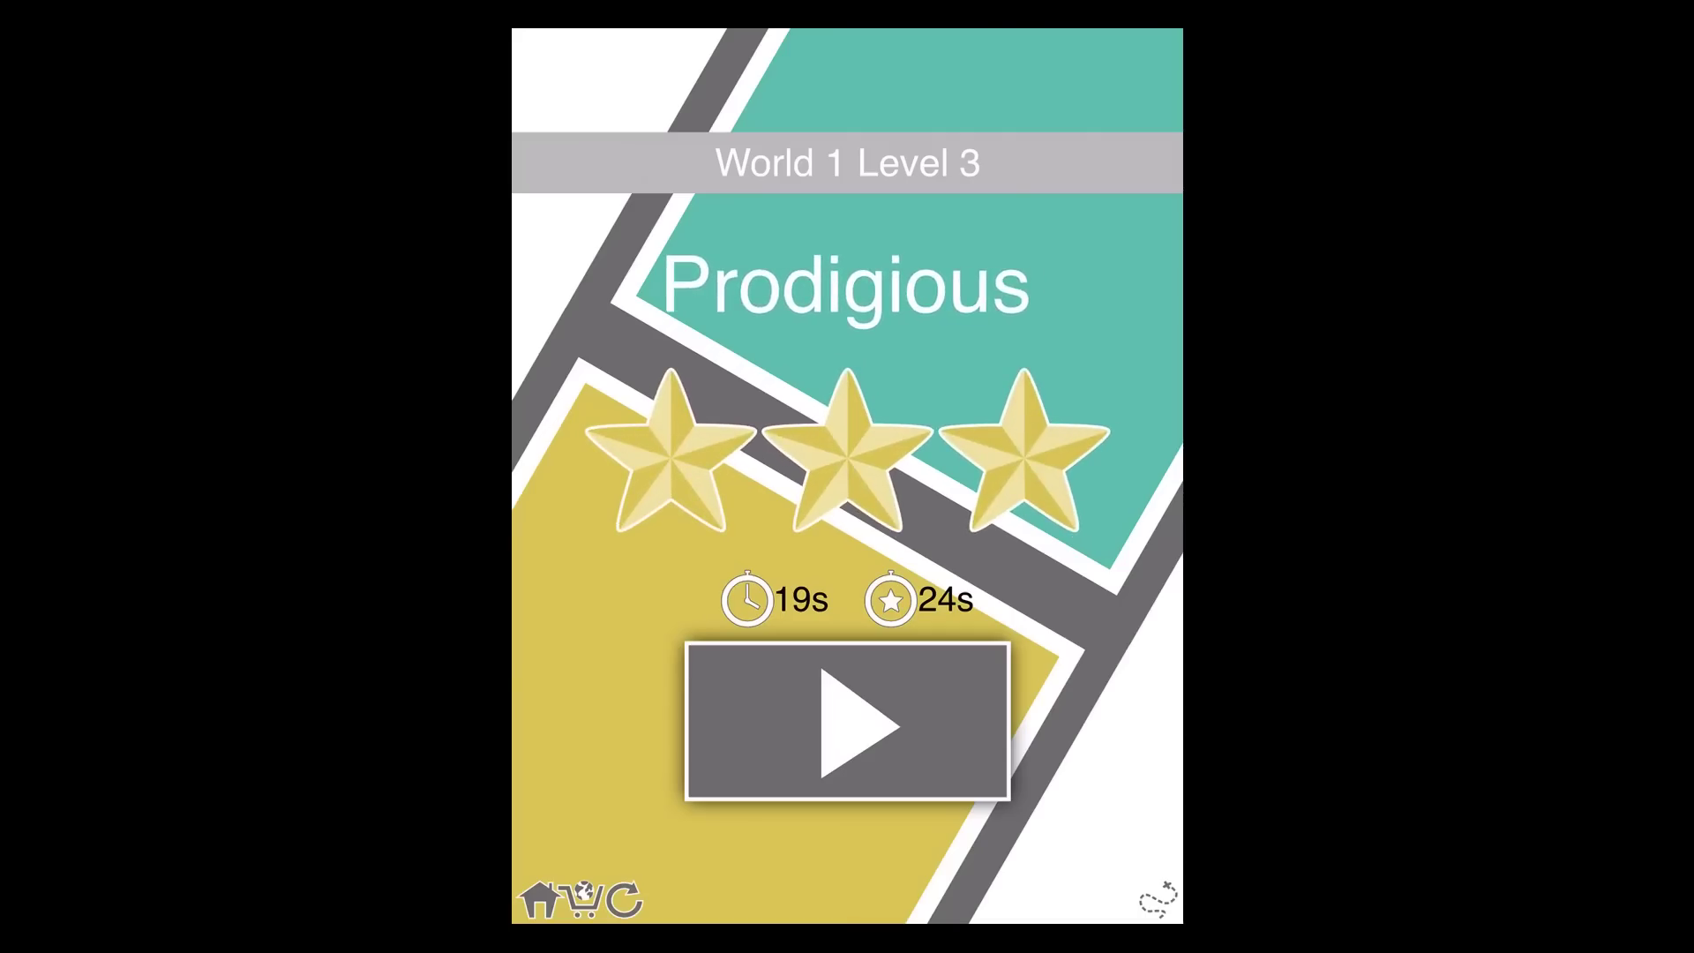
Continue from the Prodigious results to the next yellow-and-teal checkerboard puzzle
click(847, 721)
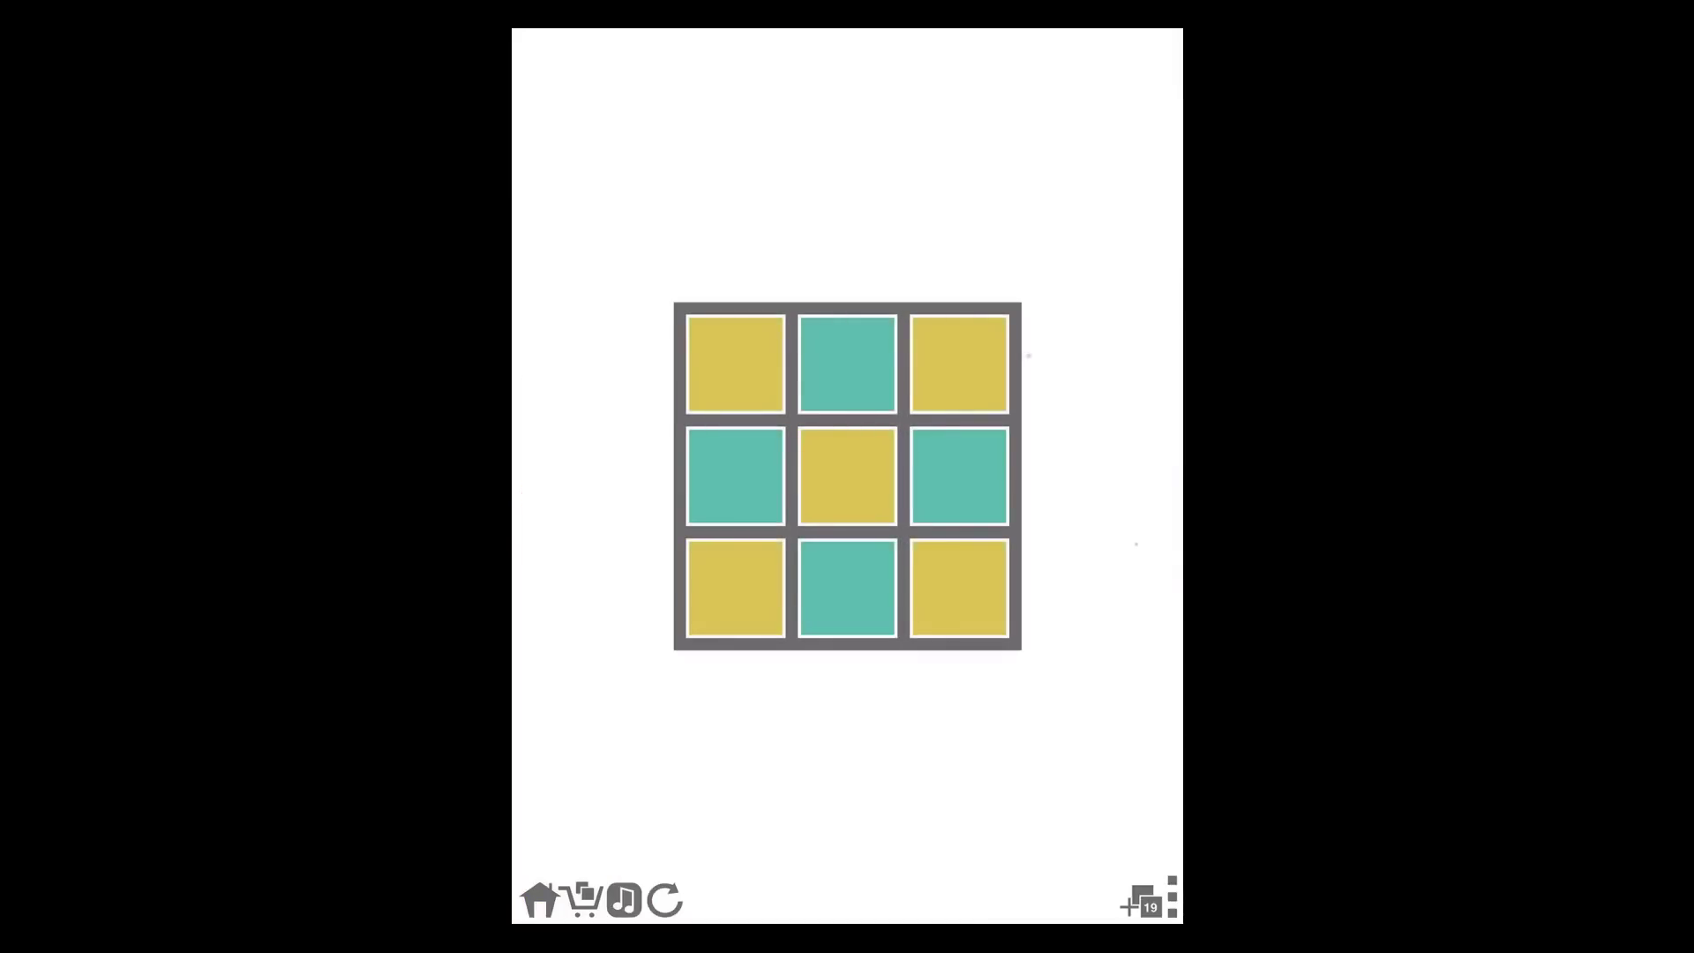